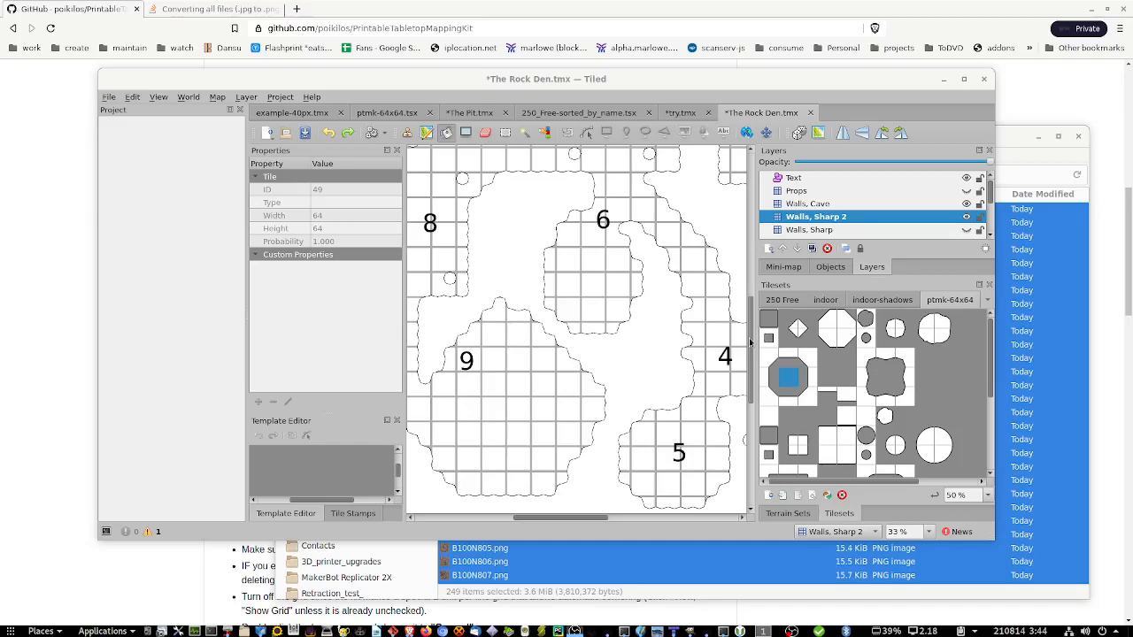
Rename the "Walls, Sharp 2" layer to "Walls, Angled".
click(768, 248)
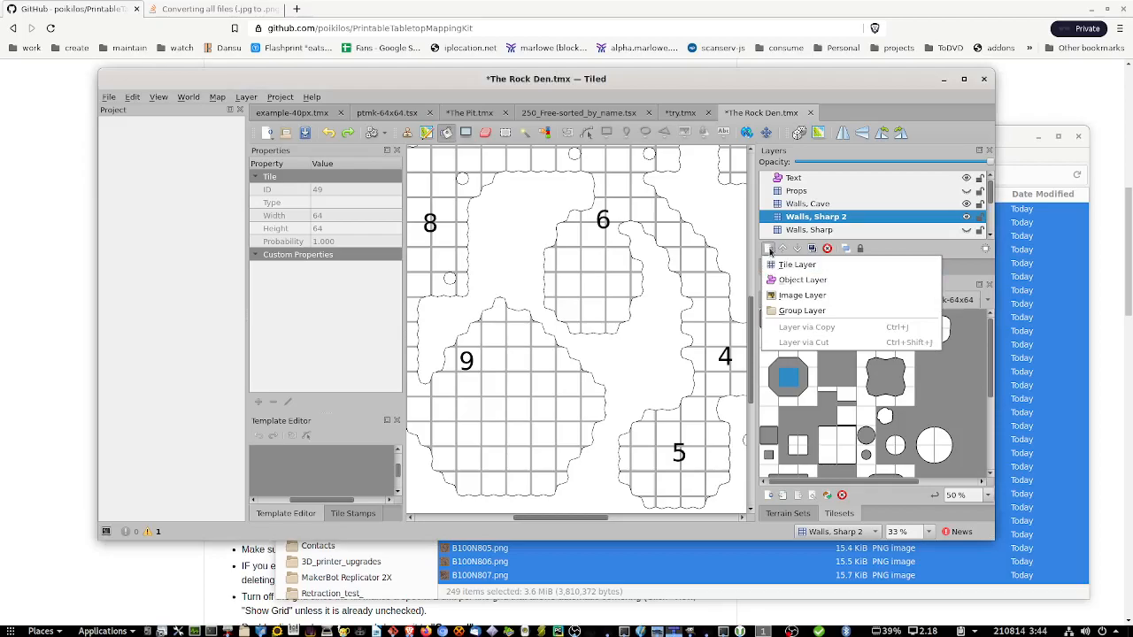
click(802, 219)
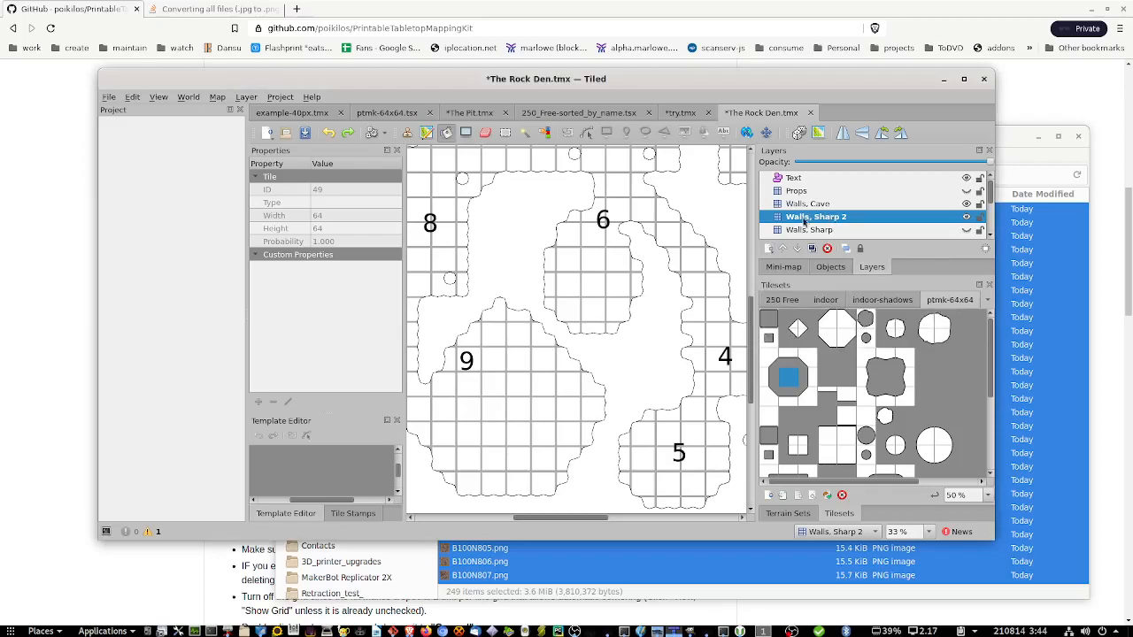
click(821, 217)
drag(808, 218, 864, 228)
text(Angled)
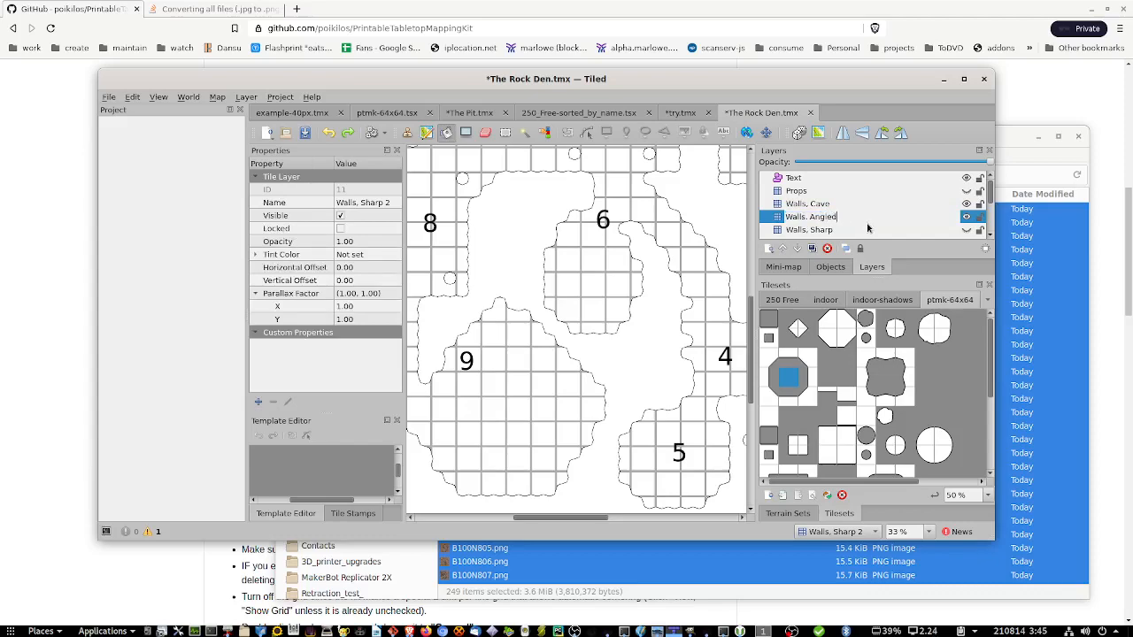
key(Return)
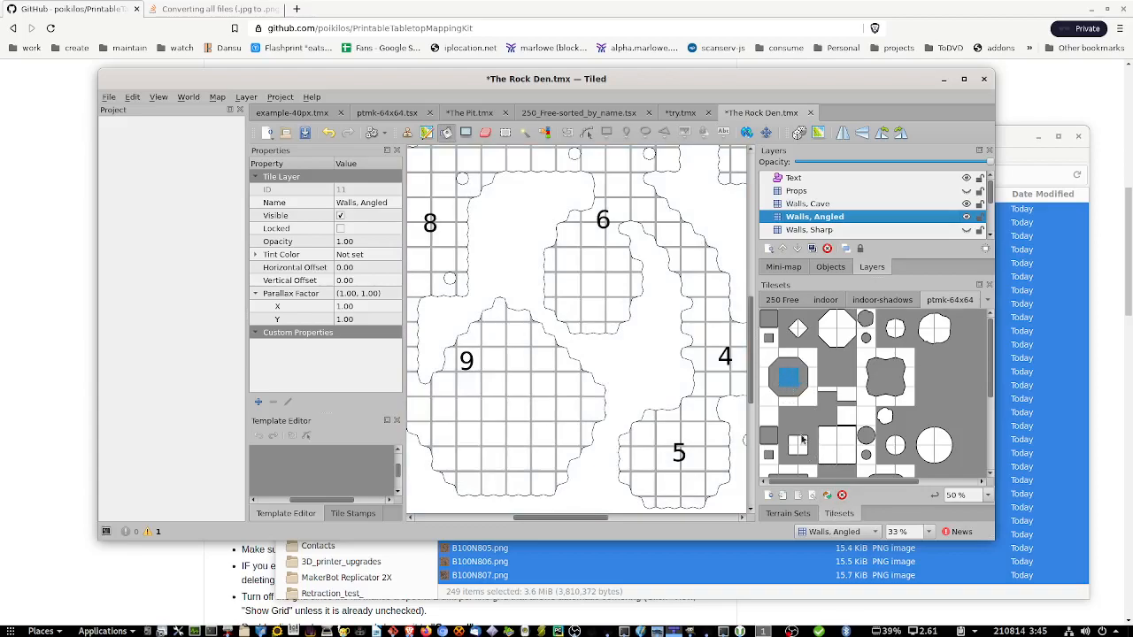
Fill the whole Walls, Angled layer with the centre tile of the octagonal angled-wall piece (ID 49) from the ptmk-64x64 tileset.
click(796, 378)
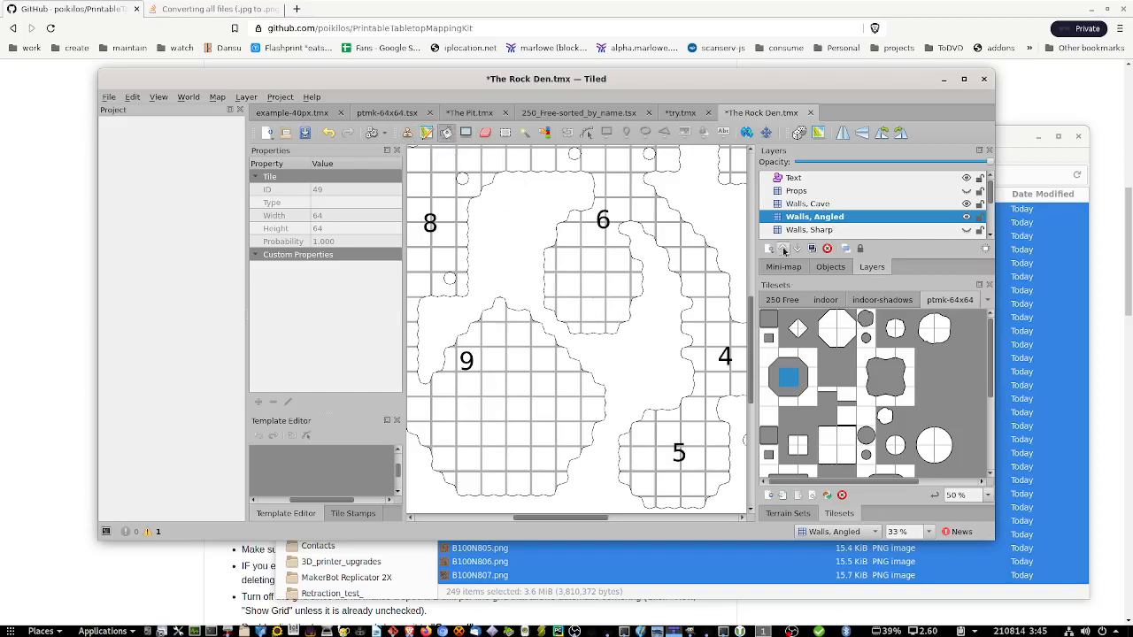
click(819, 221)
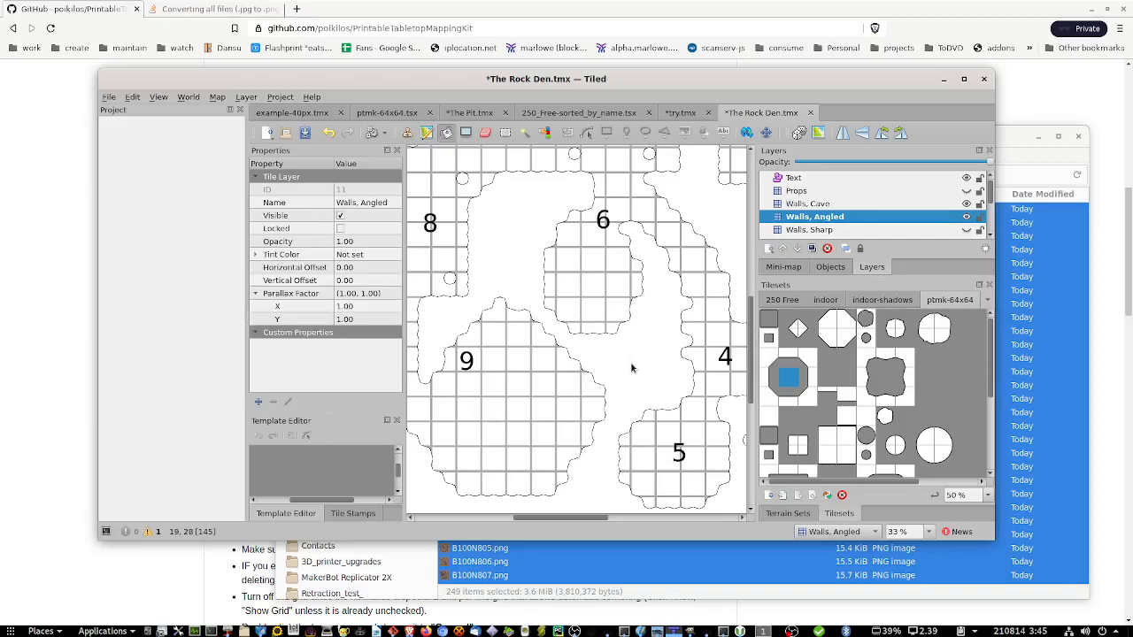
ctrl+scroll(579, 365, down, 3)
ctrl+scroll(576, 364, up, 1)
ctrl+scroll(628, 320, up, 2)
ctrl+scroll(628, 321, down, 2)
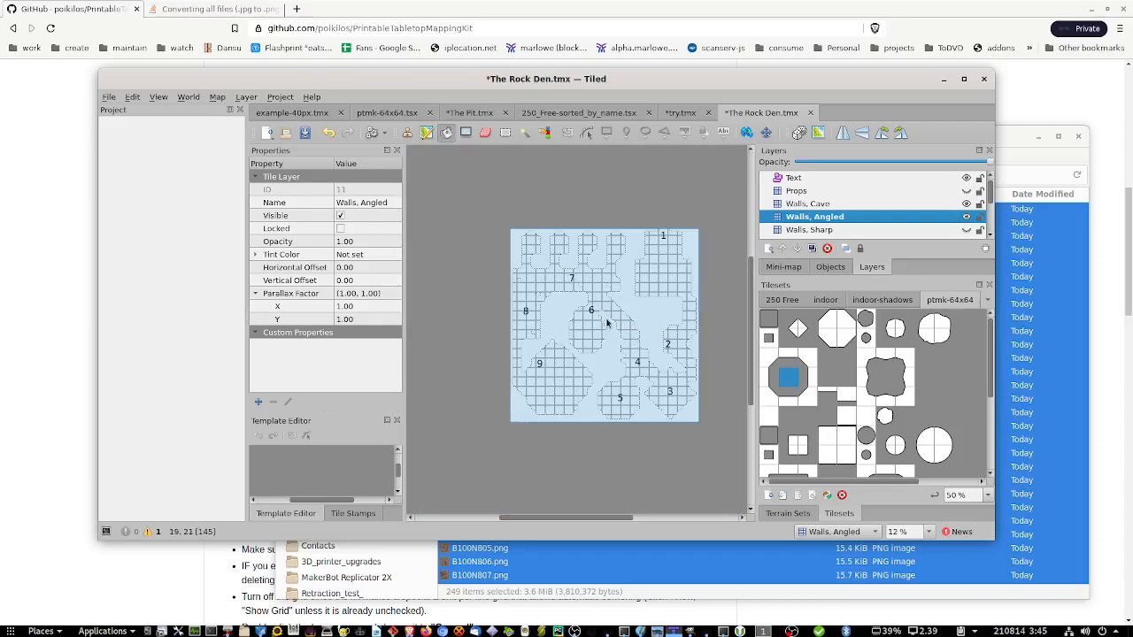
click(617, 332)
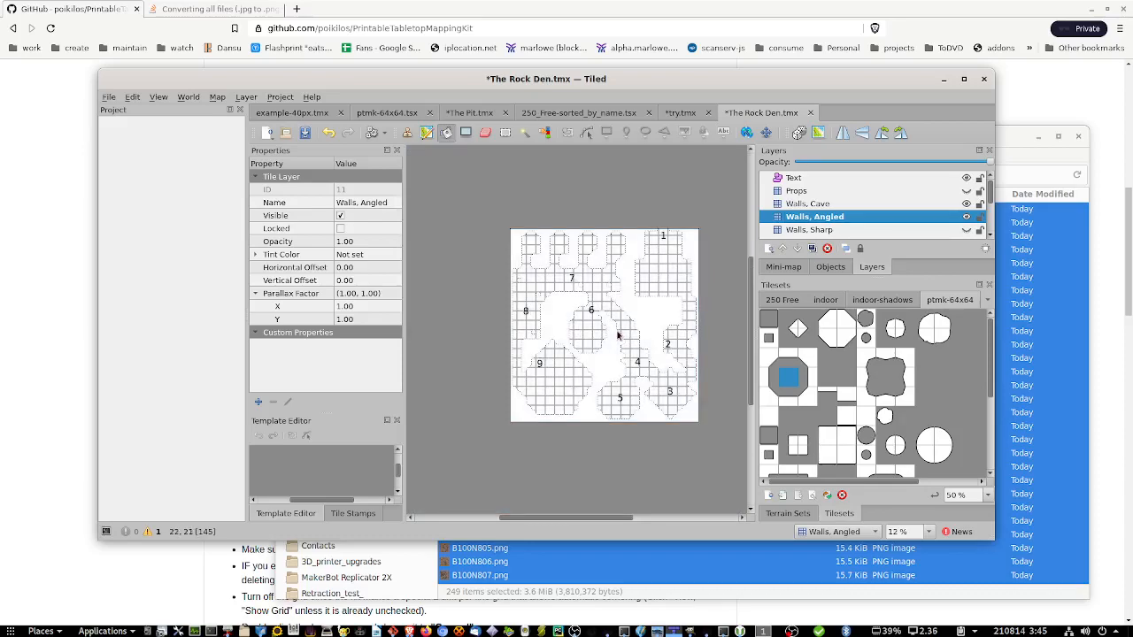
click(784, 513)
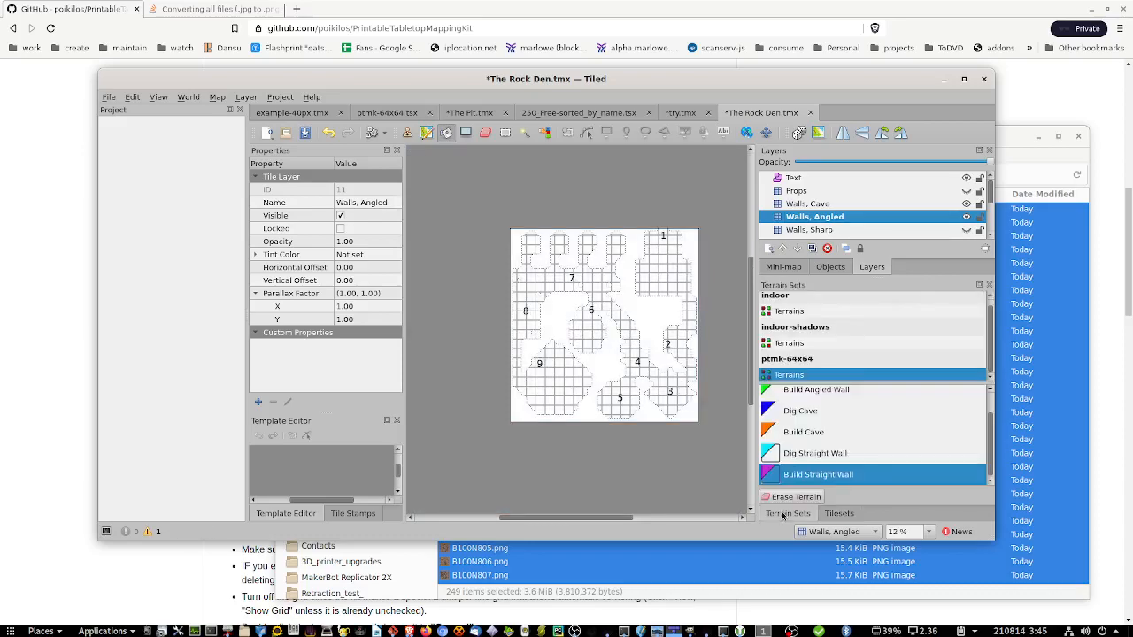
click(828, 454)
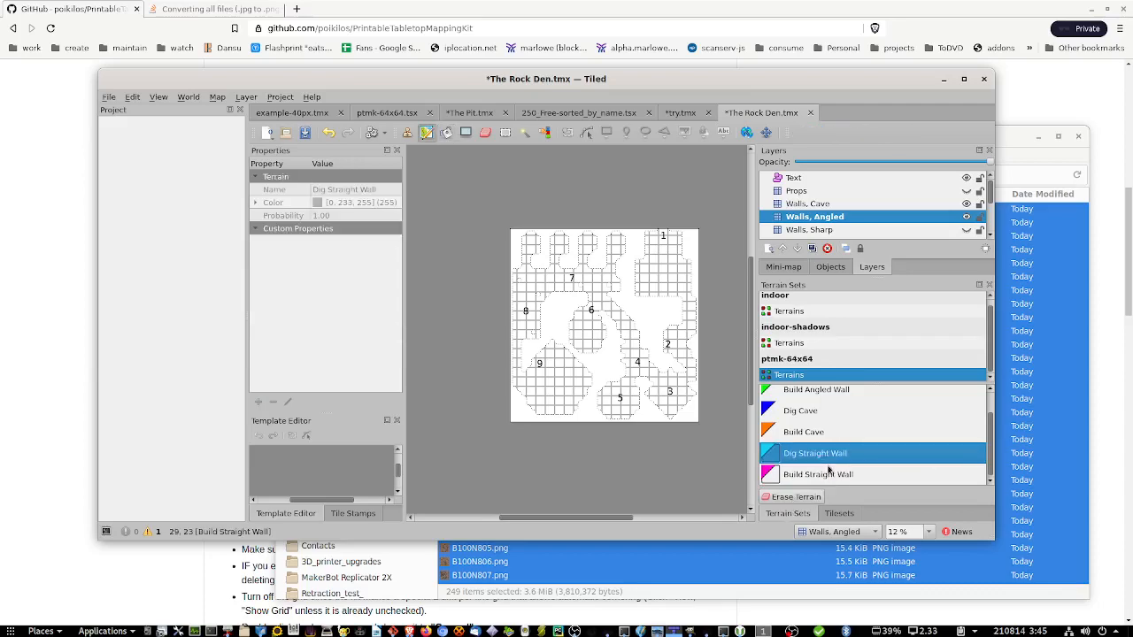
scroll(828, 445, up, 1)
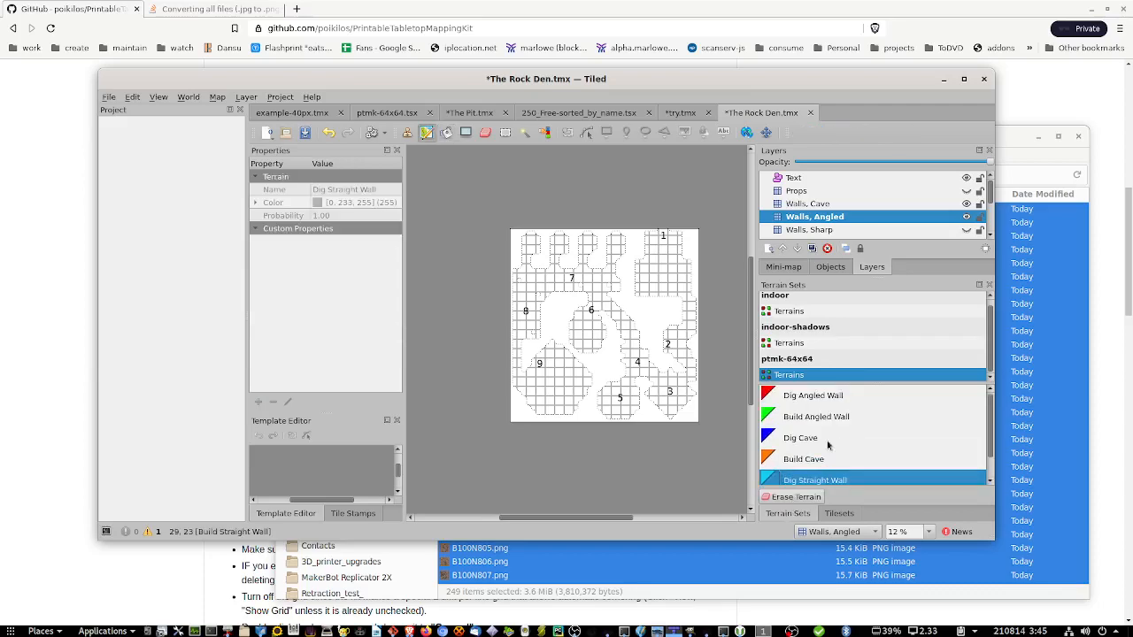
click(826, 517)
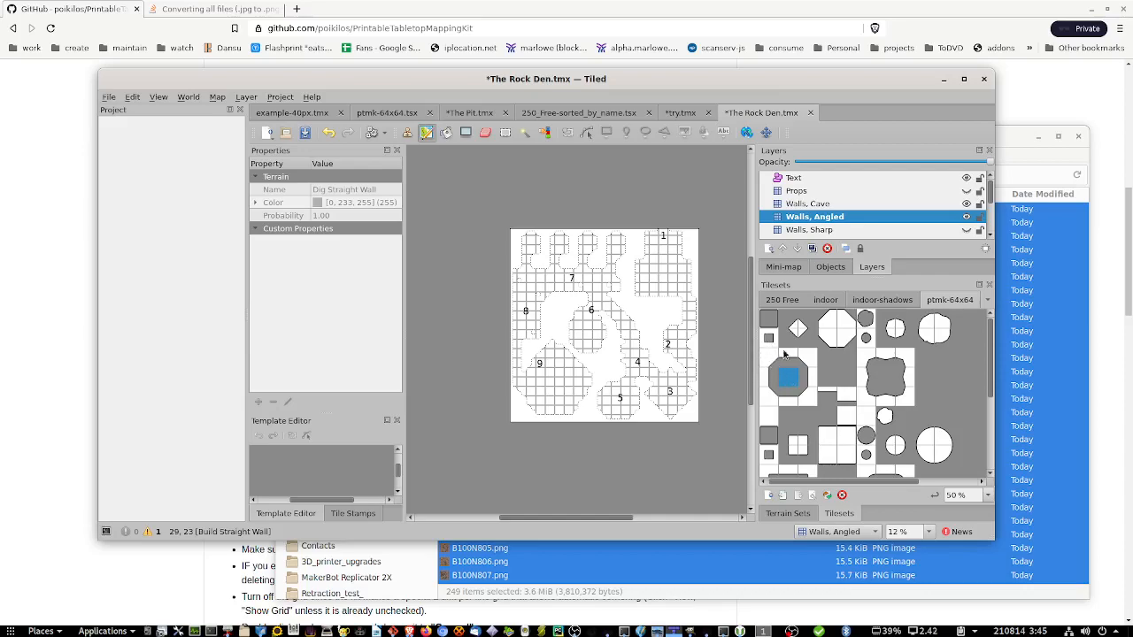
scroll(785, 380, down, 3)
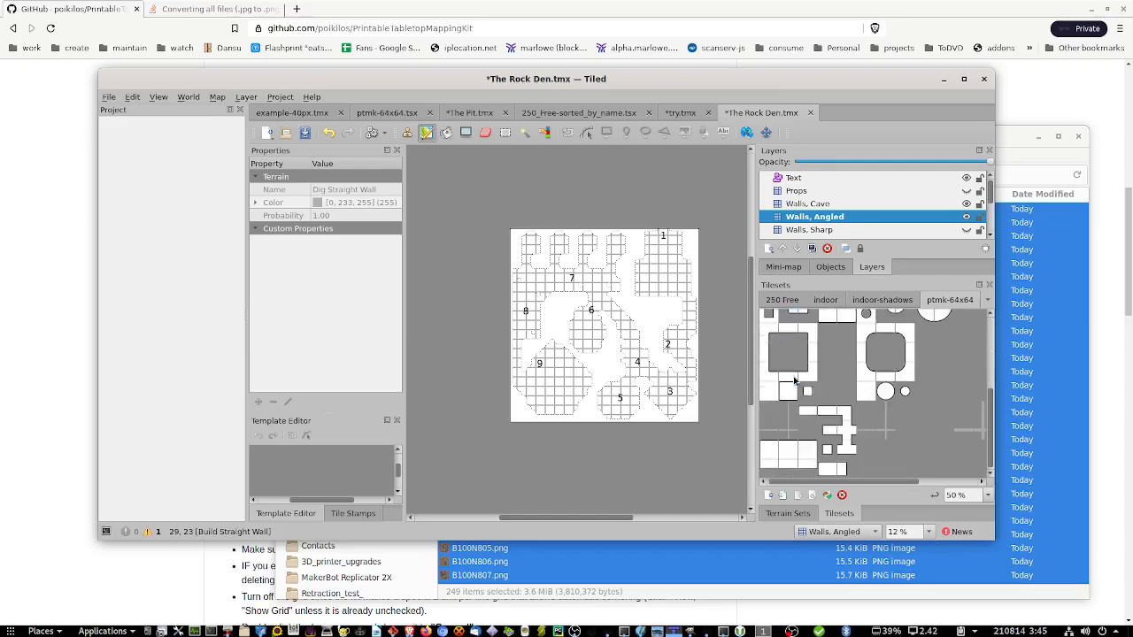
scroll(784, 381, up, 3)
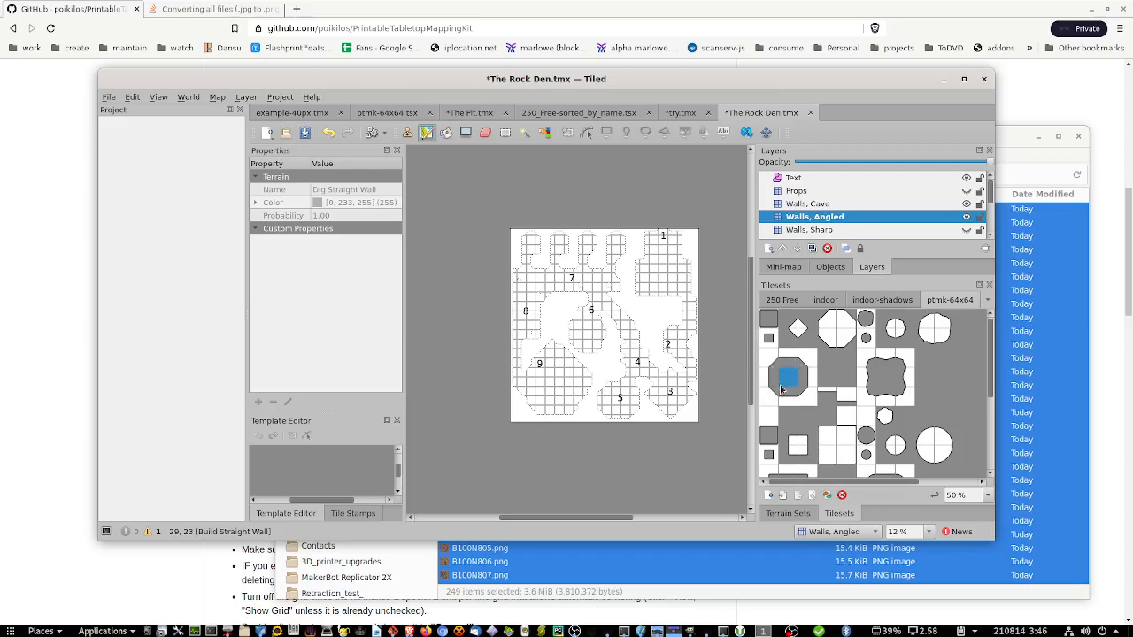
Paint a diagonal wall across the lower-left corner of room 6 with the Build Angled Wall terrain on the Walls, Angled layer.
click(799, 513)
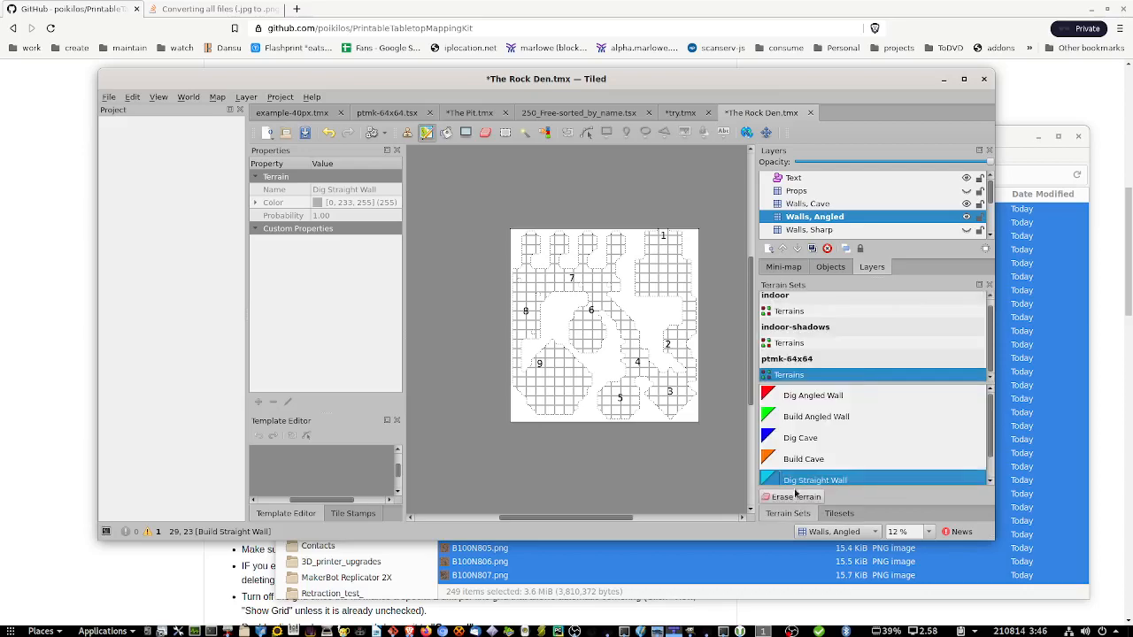
scroll(828, 452, down, 1)
scroll(827, 451, up, 1)
click(820, 416)
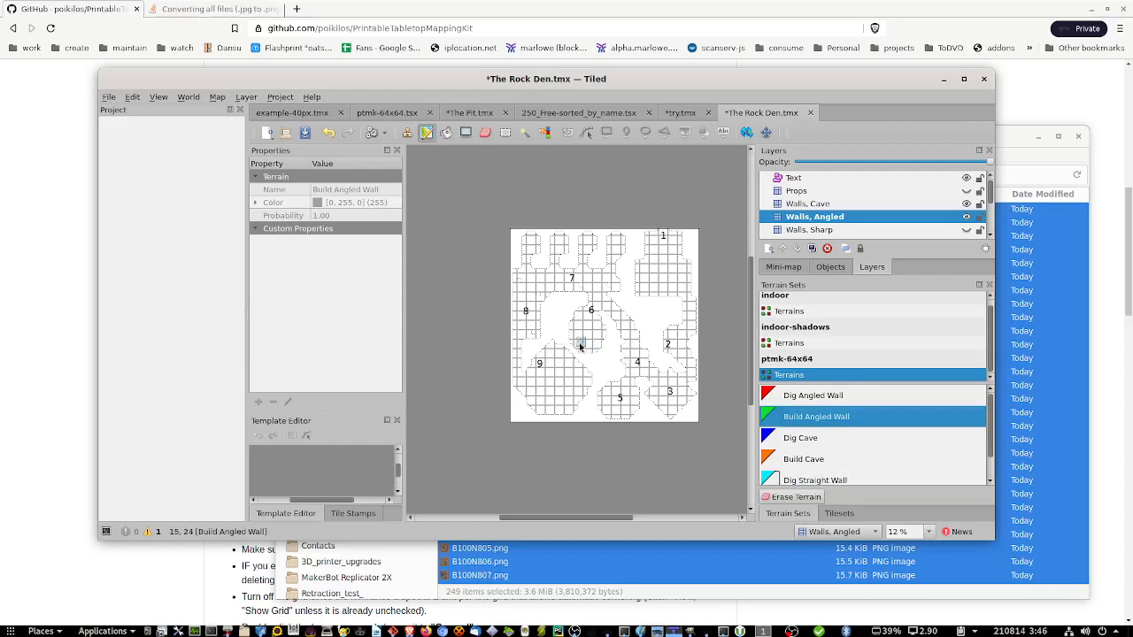
ctrl+scroll(573, 338, up, 2)
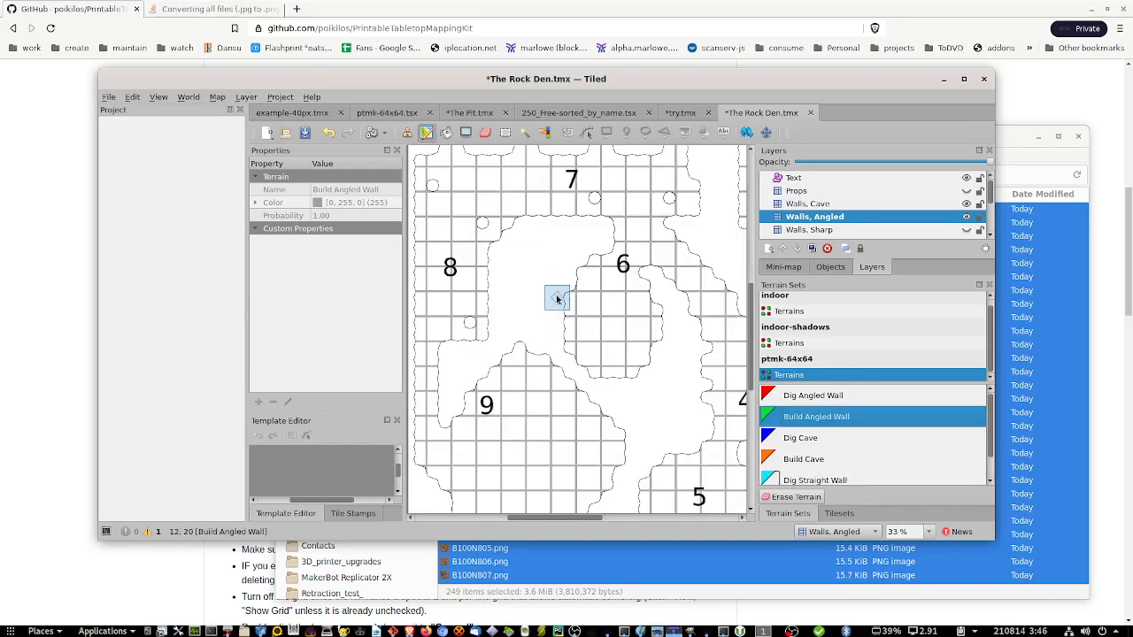
mouse_move(571, 351)
mouse_down()
mouse_move(557, 325)
mouse_move(633, 412)
mouse_up()
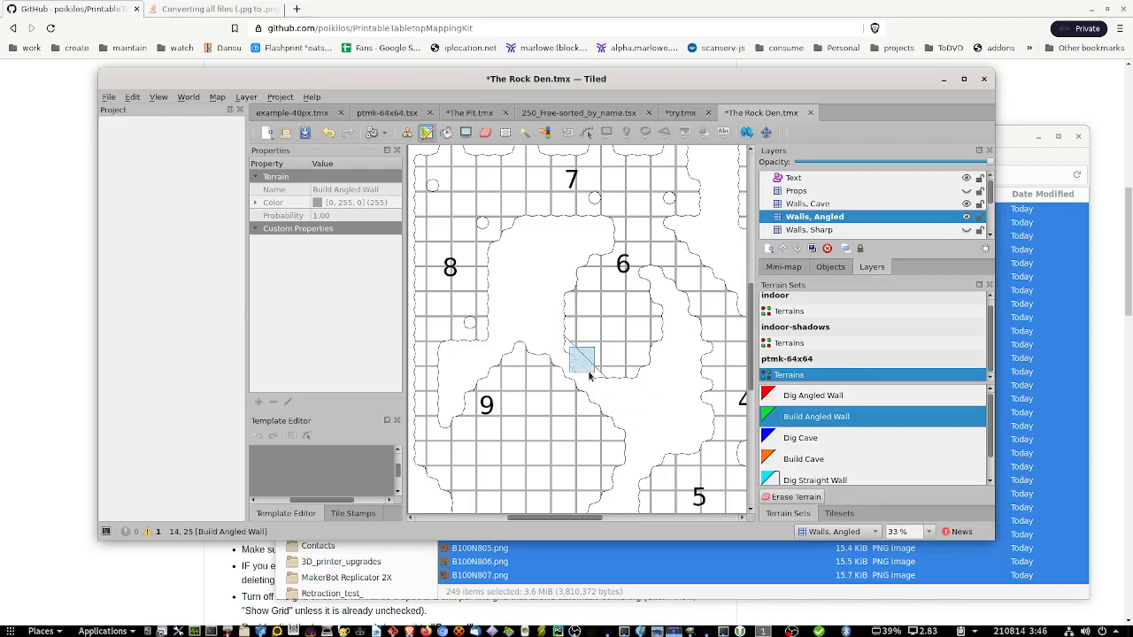
mouse_move(602, 372)
mouse_down()
mouse_move(632, 397)
mouse_move(658, 380)
mouse_up()
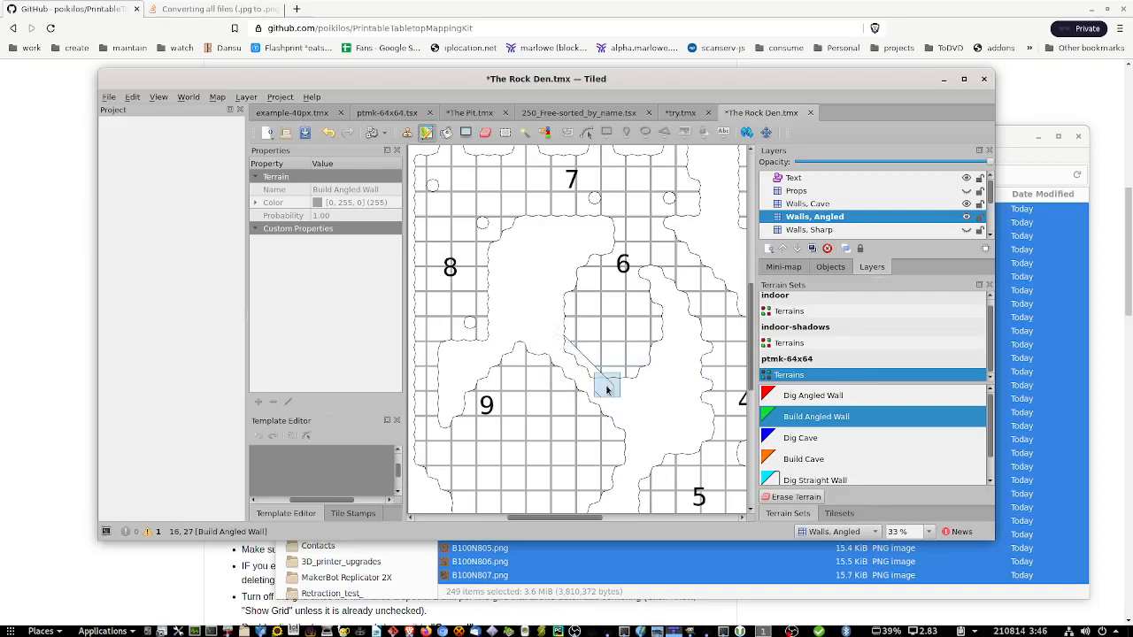
ctrl+scroll(611, 382, up, 1)
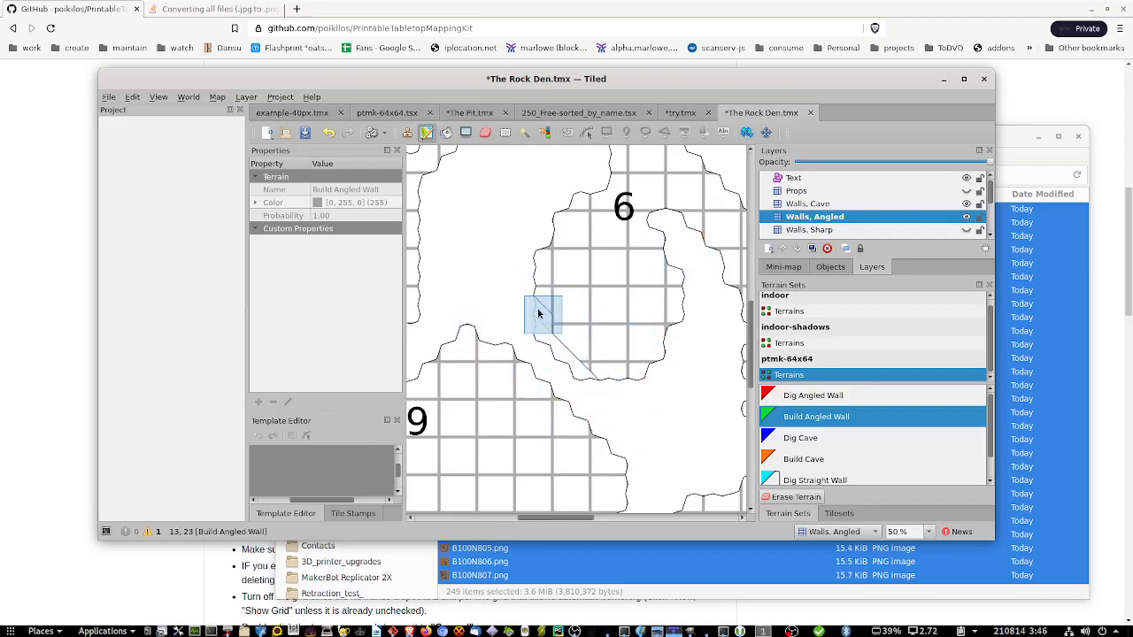
Create a new tile layer named "Walls, Angled 2" and place it directly below the Walls, Angled layer.
right_click(842, 216)
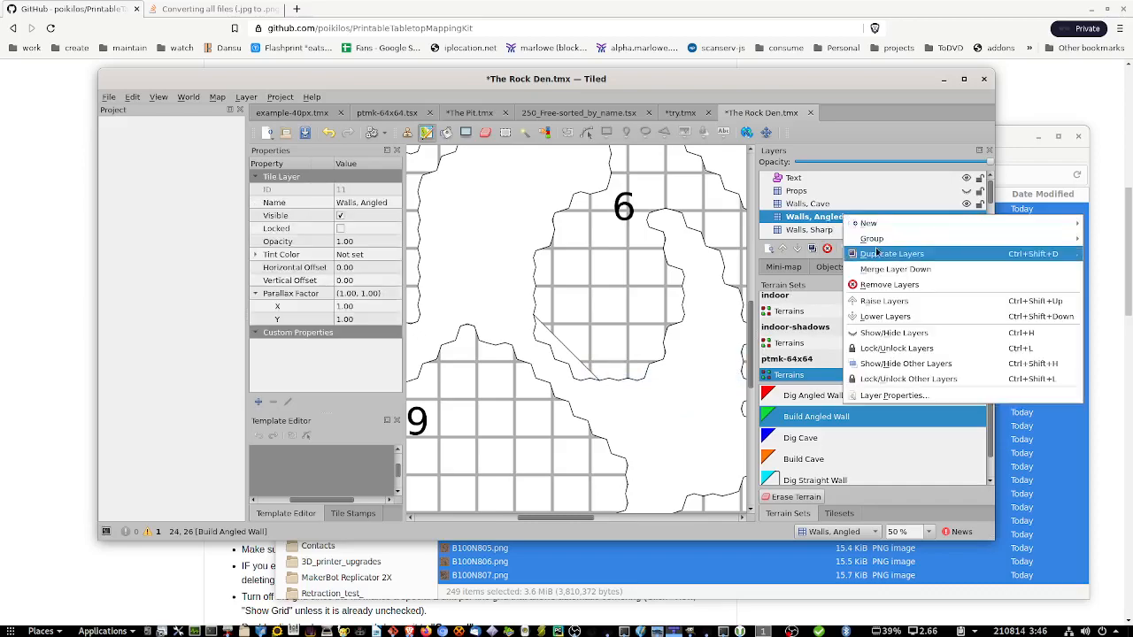
mouse_move(869, 223)
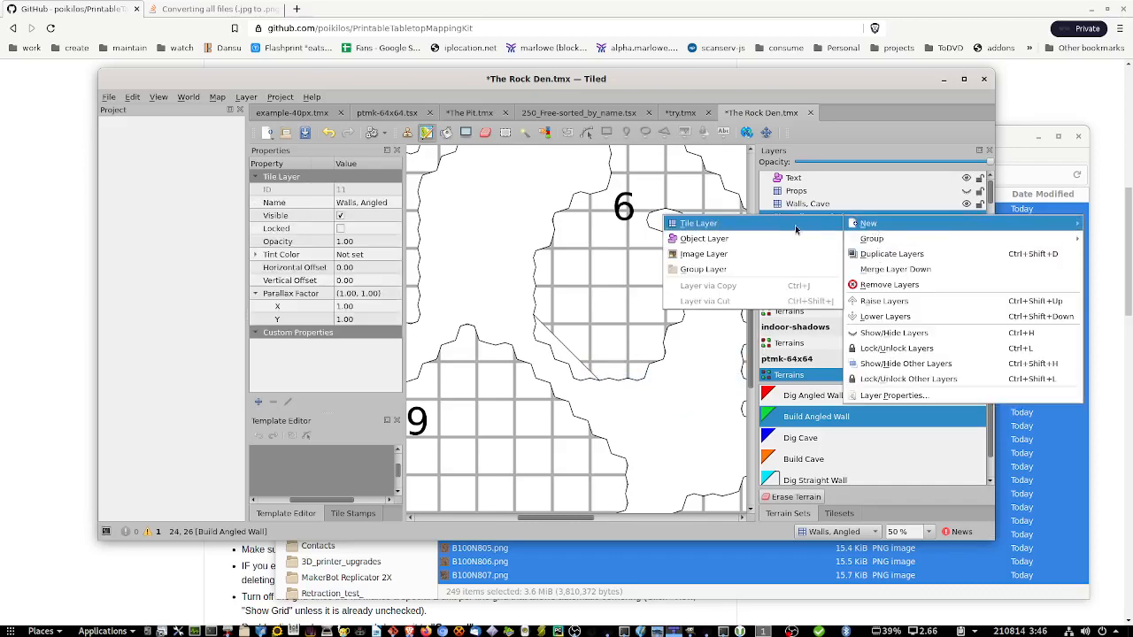
click(701, 223)
text(Walls, Angled)
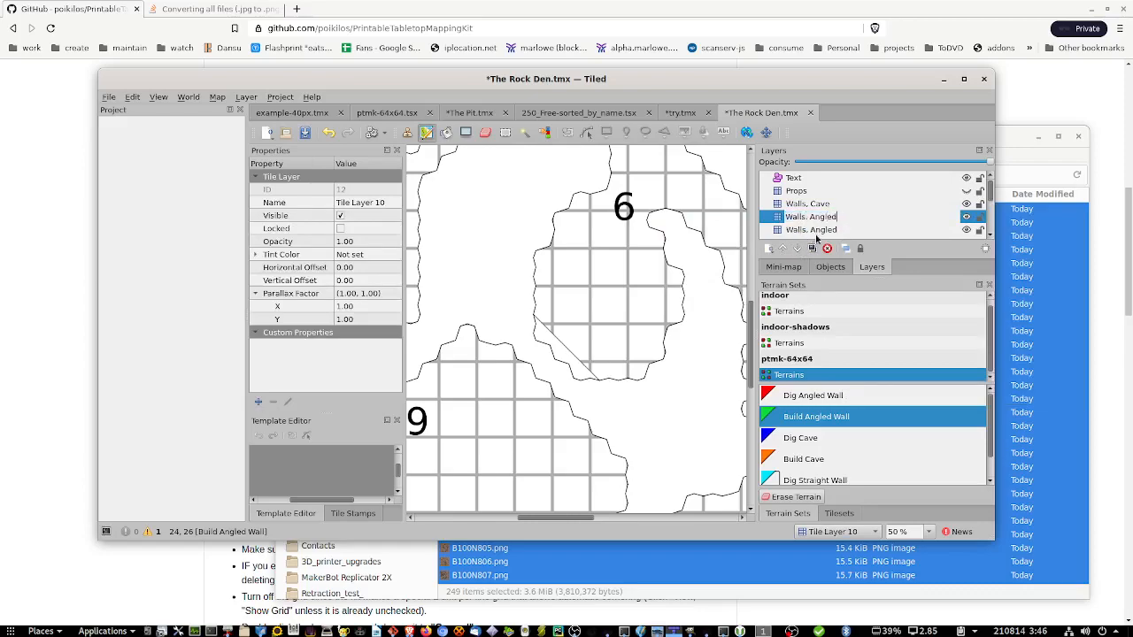
text( 2)
key(Return)
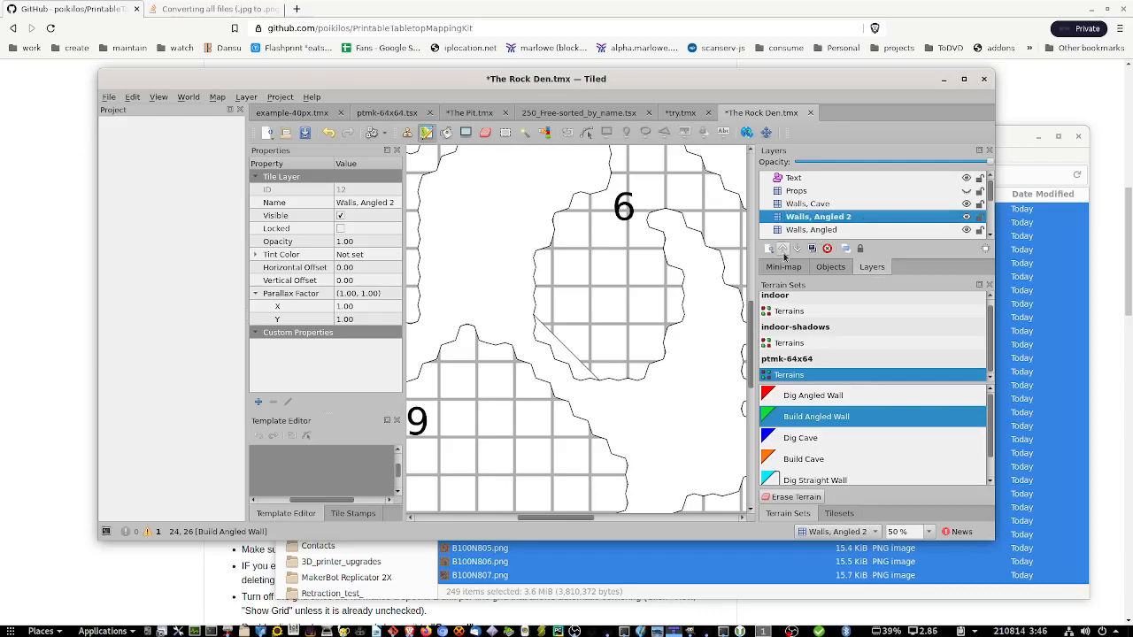
mouse_move(830, 219)
mouse_down()
mouse_move(841, 193)
mouse_move(841, 204)
mouse_up()
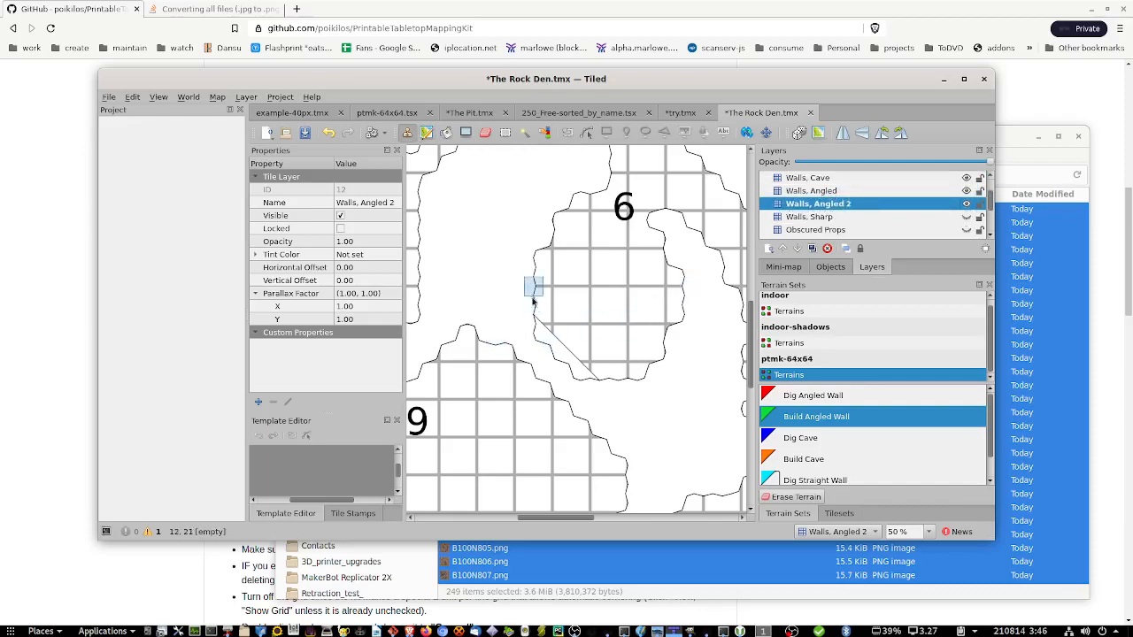
Fill the Walls, Angled 2 layer with the octagonal piece's centre tile (ID 49) from the ptmk-64x64 tileset.
click(821, 420)
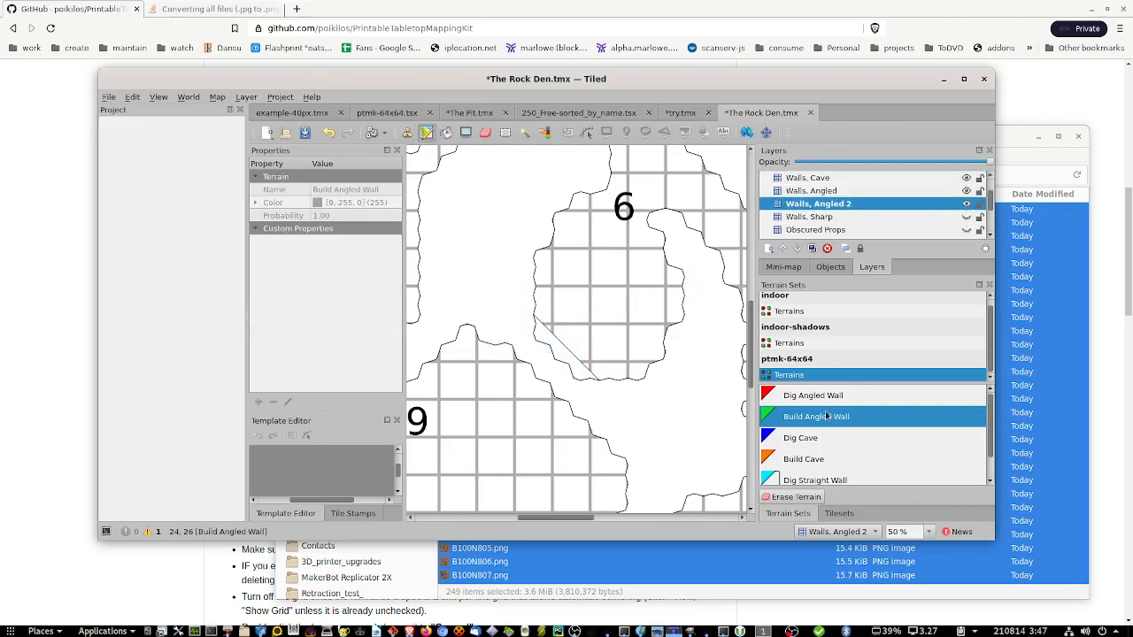
click(836, 513)
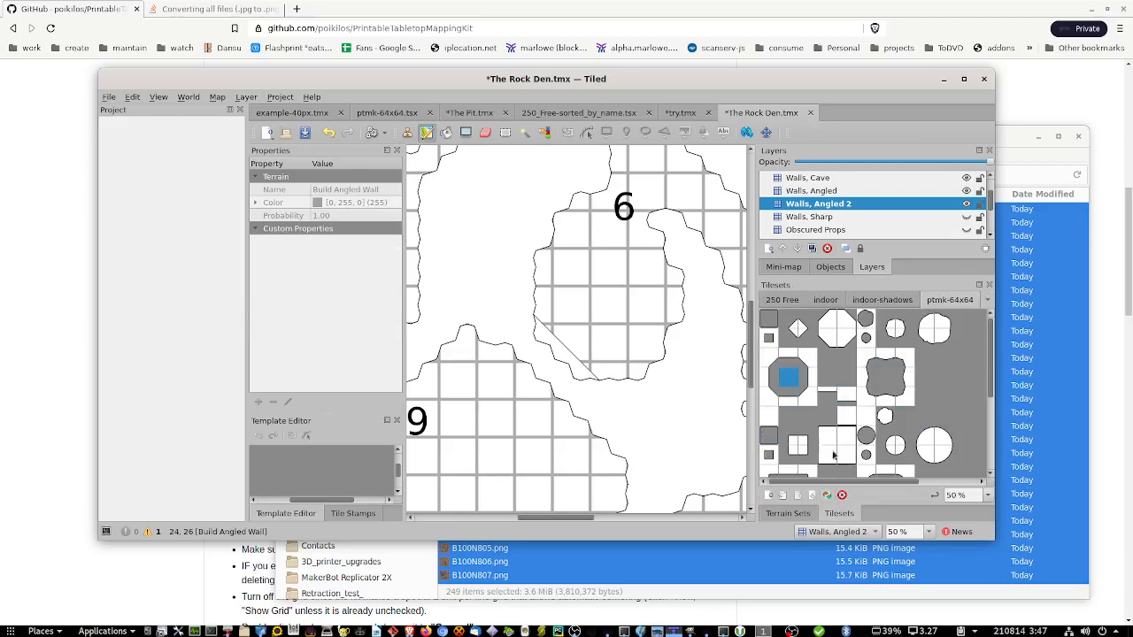
click(782, 380)
key(f)
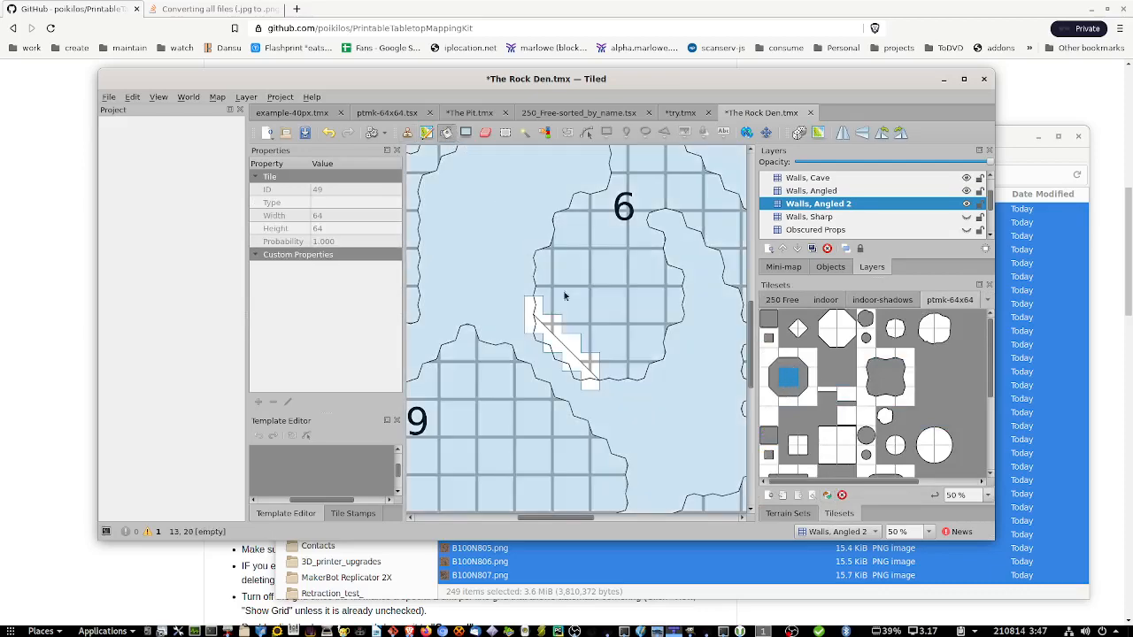
key(ctrl+z)
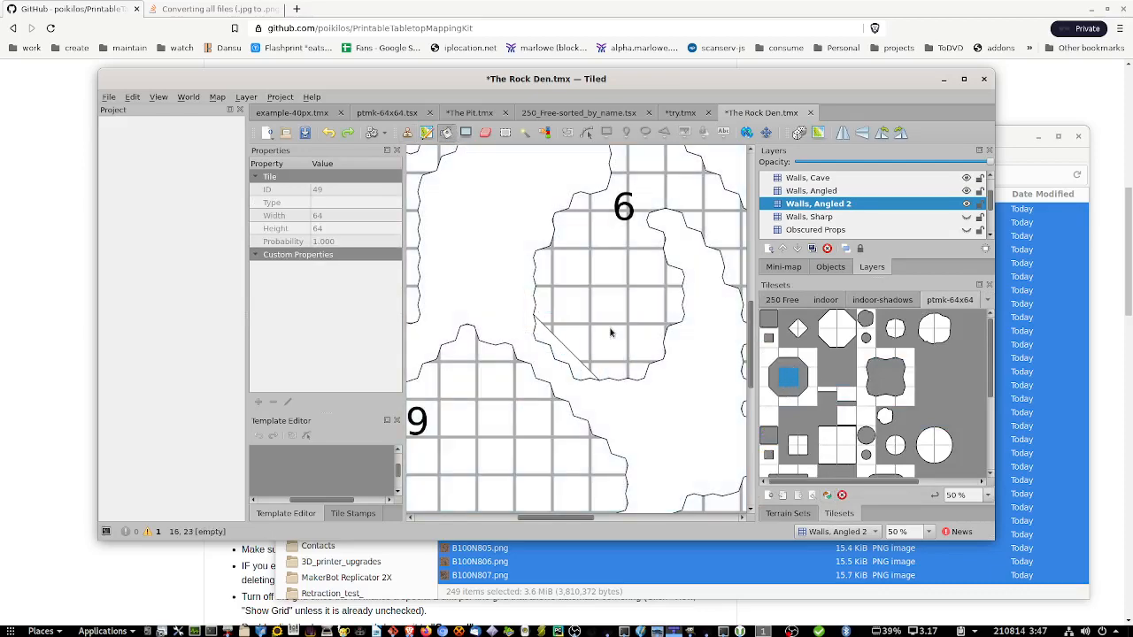
click(597, 335)
Paint a second diagonal wall parallel to the first, just inside room 6, with Build Angled Wall on the Walls, Angled 2 layer.
click(801, 516)
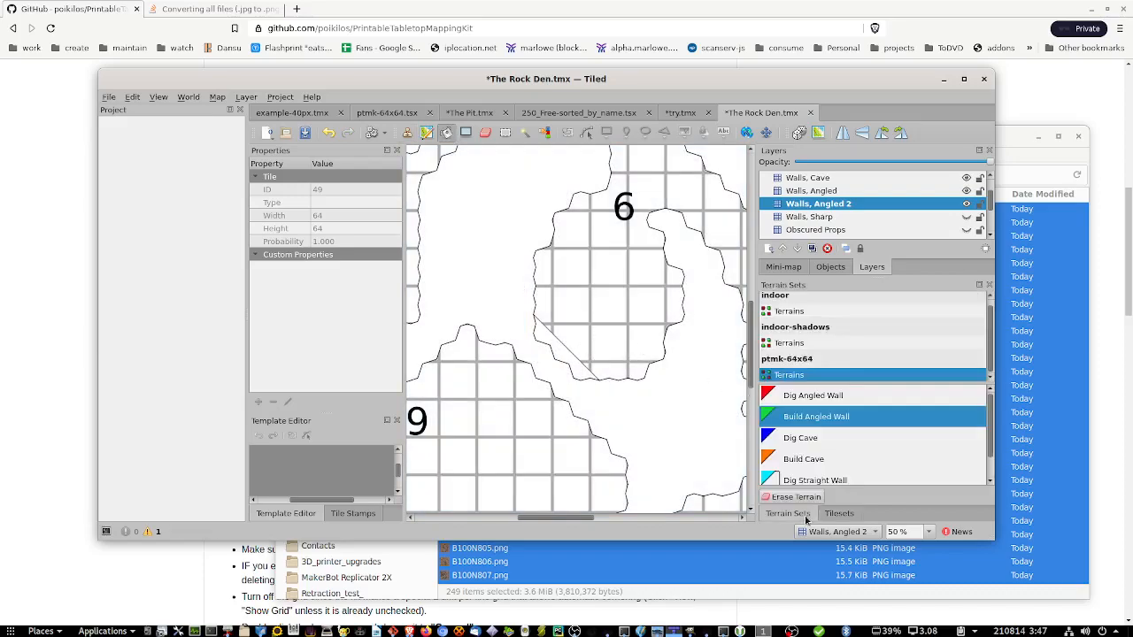
click(805, 418)
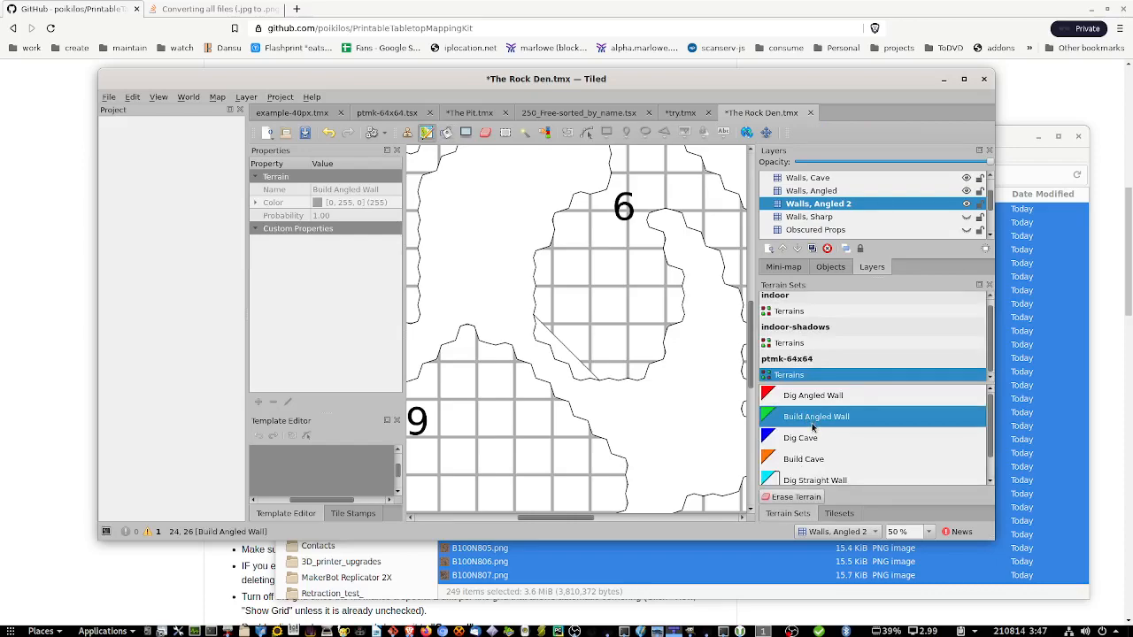
click(840, 515)
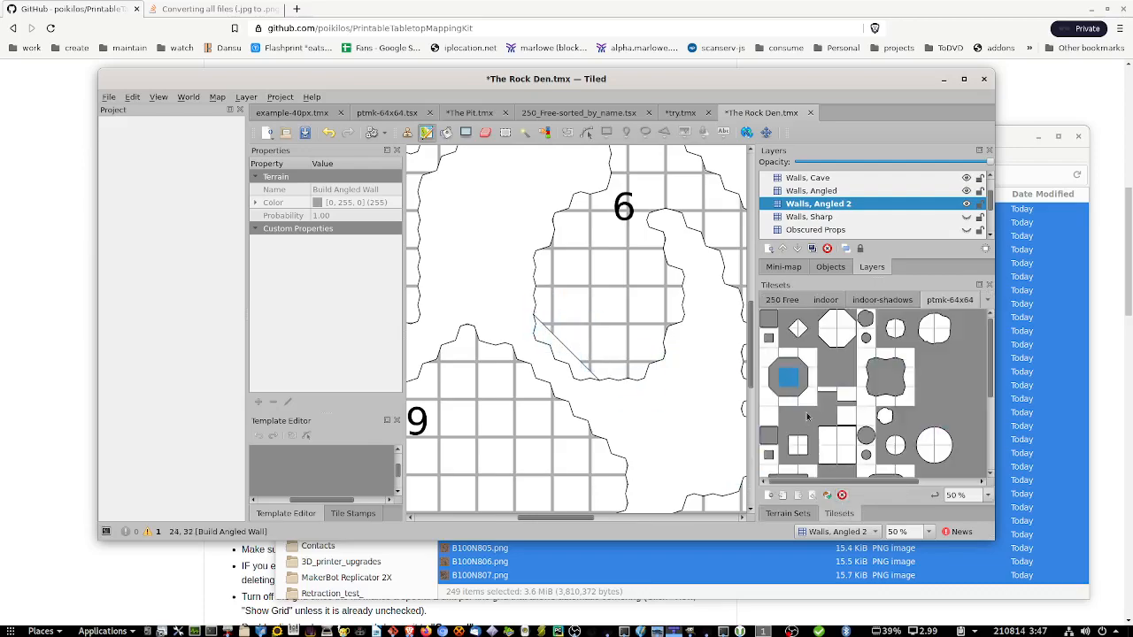
click(797, 514)
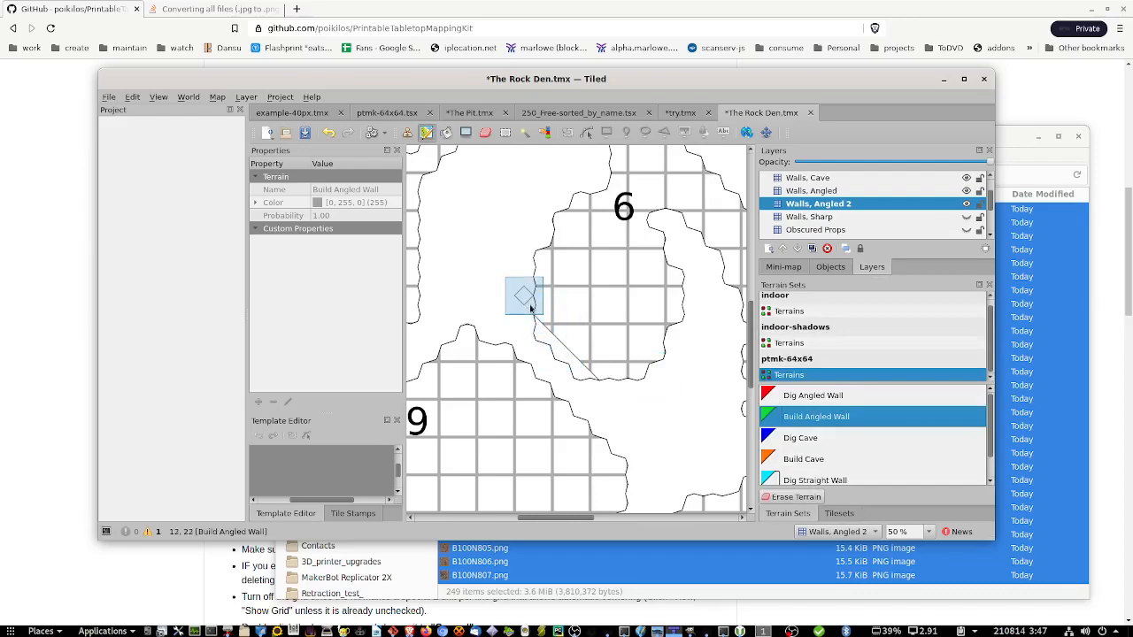
mouse_move(533, 316)
mouse_down()
mouse_move(606, 398)
mouse_move(569, 382)
mouse_move(615, 392)
mouse_move(544, 336)
mouse_move(525, 302)
mouse_up()
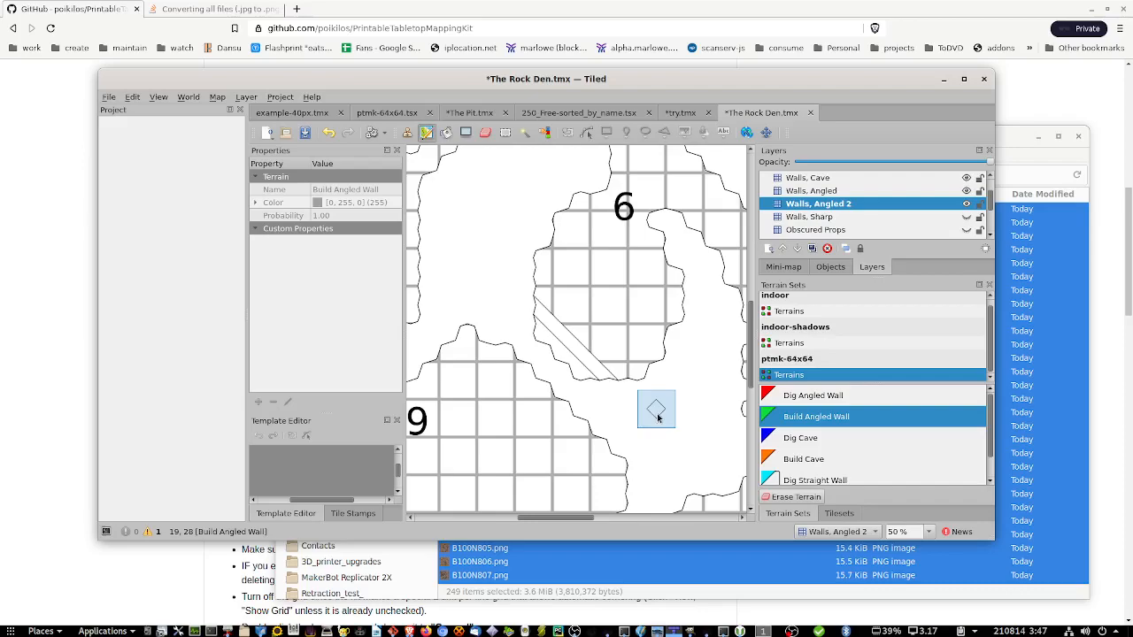
click(834, 207)
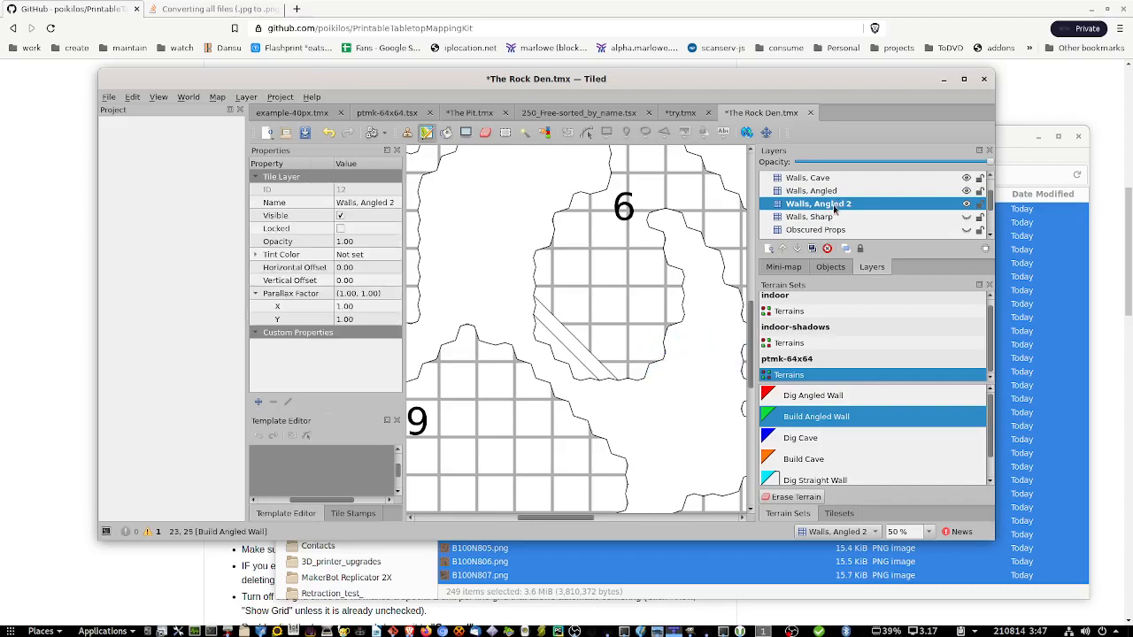
Set the tint color of the Walls, Angled 2 layer to the medium brown swatch.
click(380, 256)
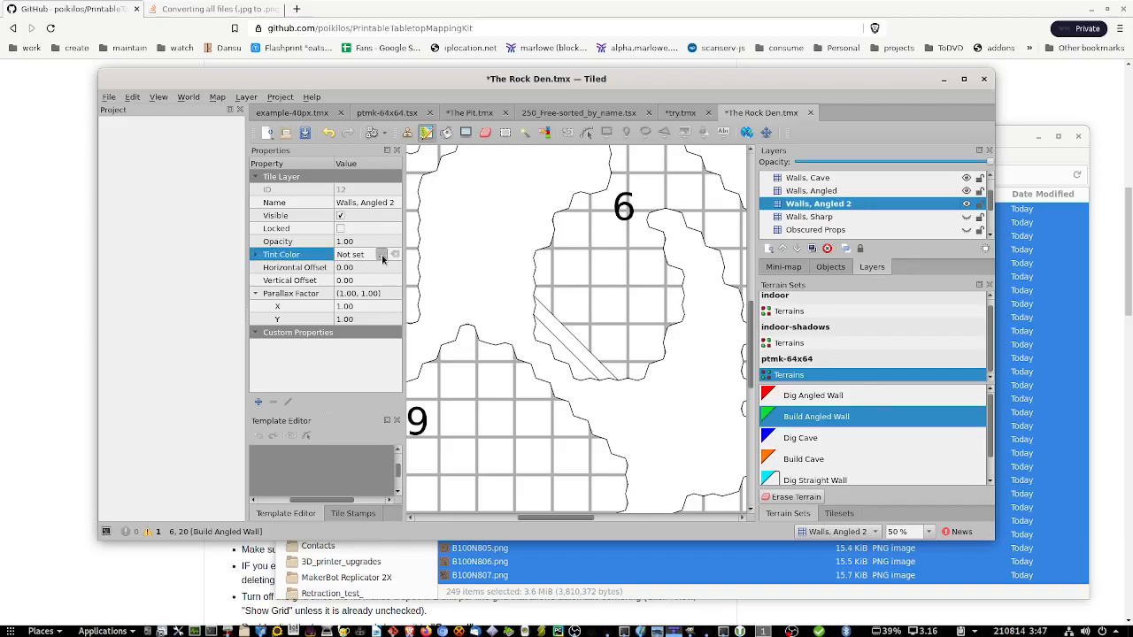
click(381, 254)
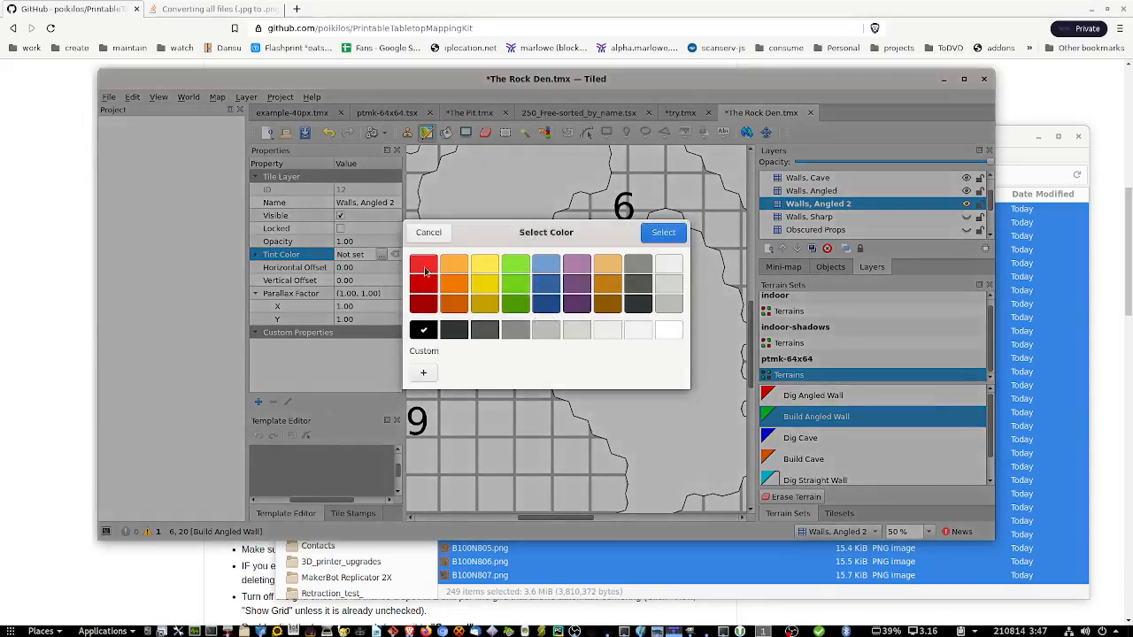
click(607, 282)
click(664, 233)
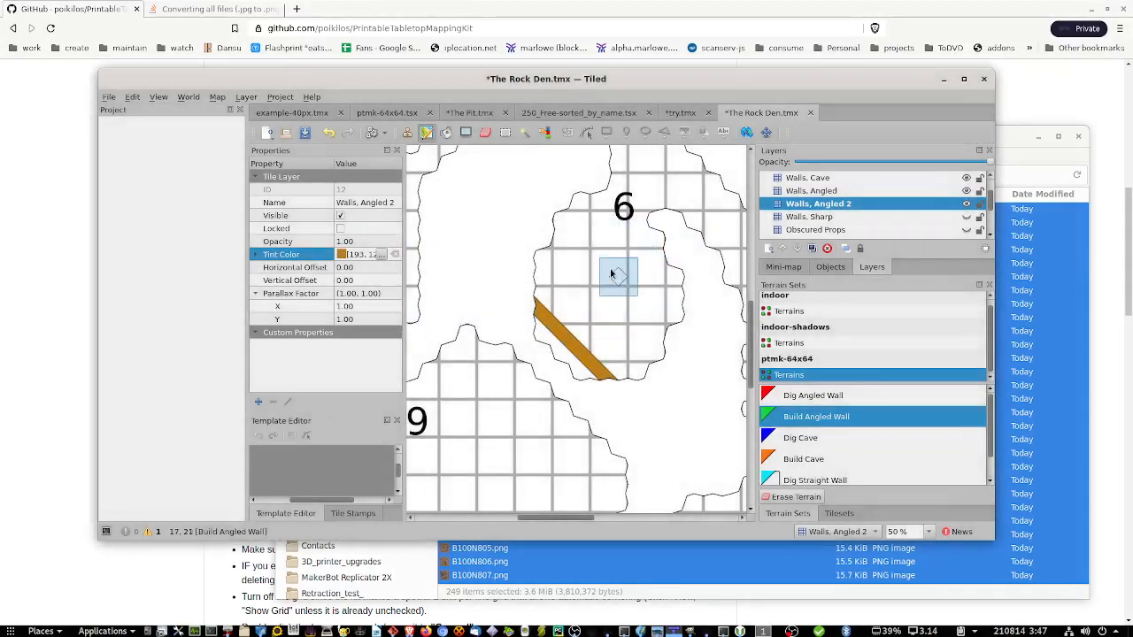
Tint the Walls, Angled layer with the darkest brown swatch.
click(836, 191)
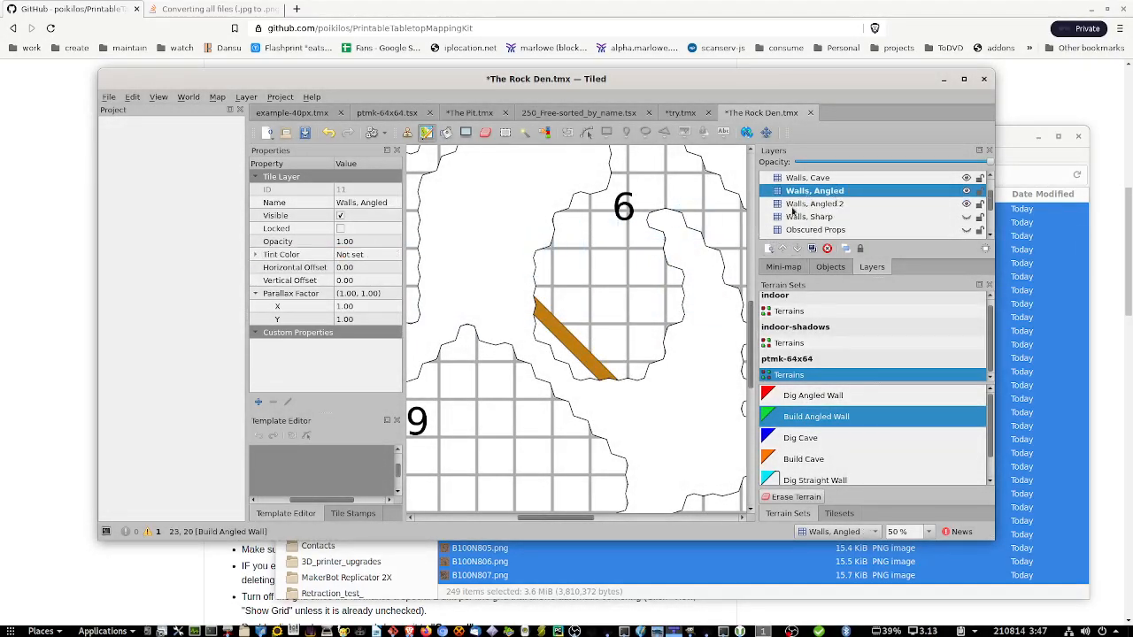
click(361, 252)
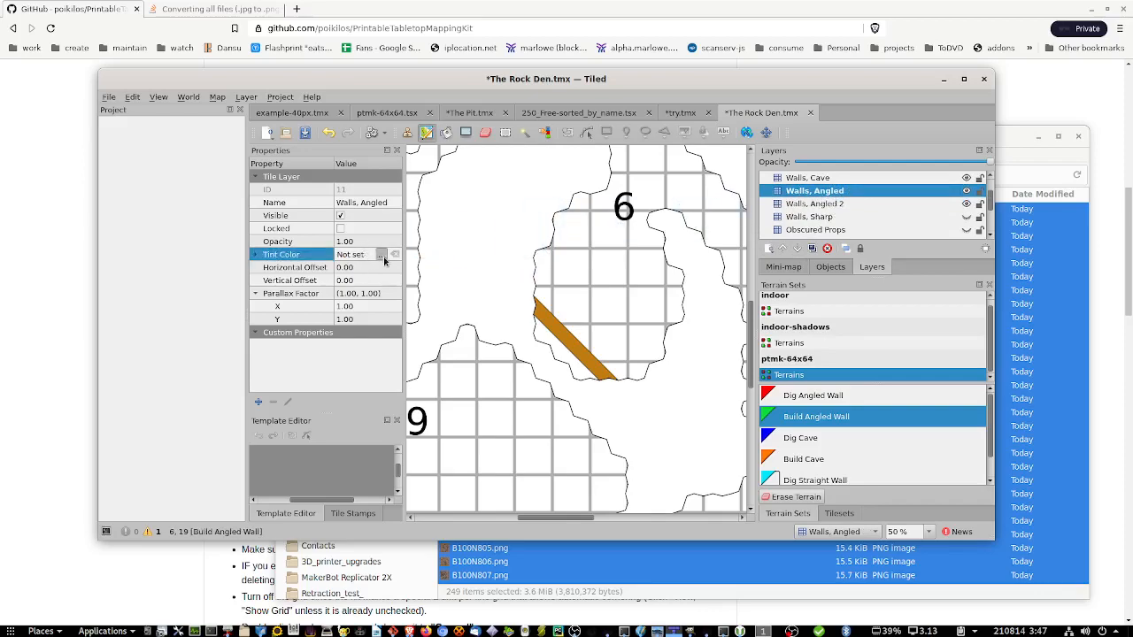
click(381, 255)
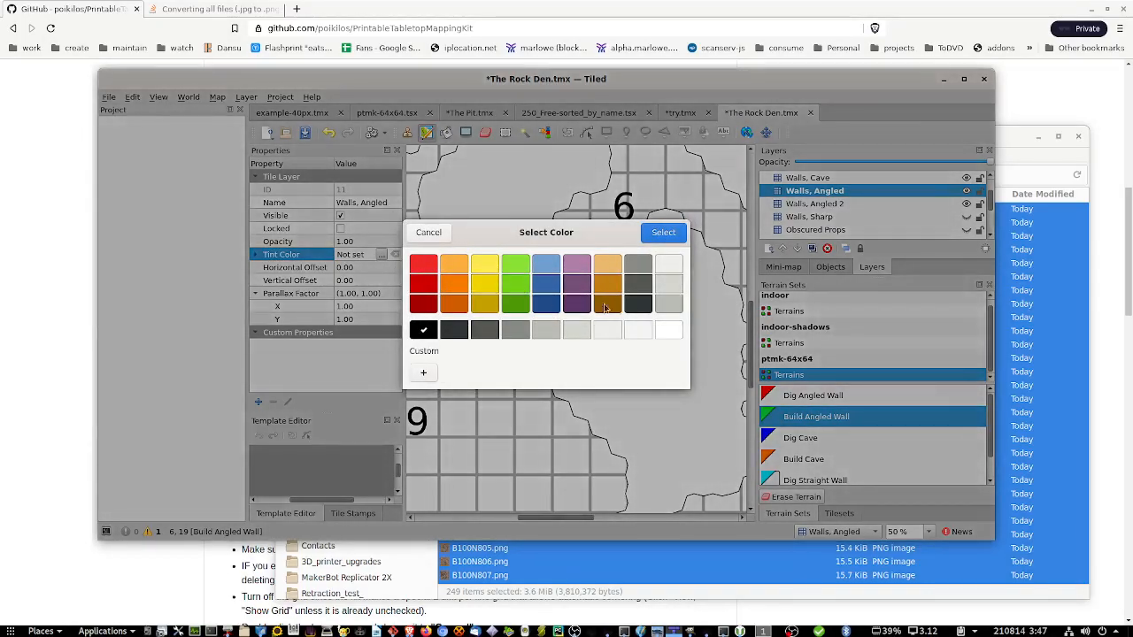
click(664, 233)
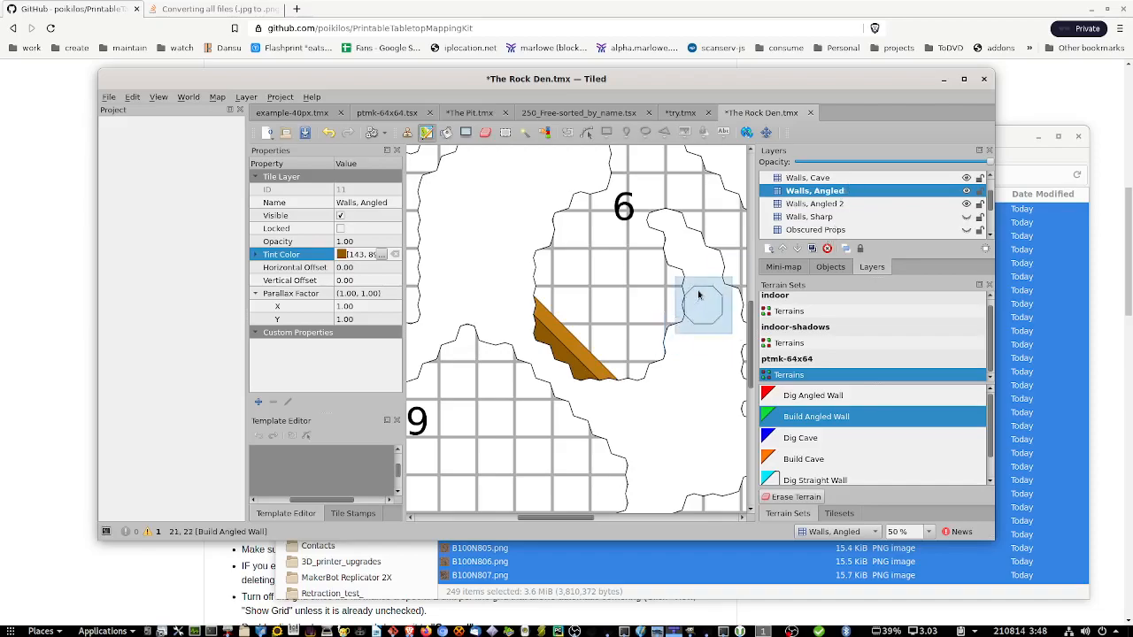
Examine the two tinted diagonal walls in room 6 at several magnifications and review the order of the map's layers.
ctrl+scroll(691, 305, down, 3)
ctrl+scroll(690, 305, up, 3)
scroll(690, 305, down, 2)
ctrl+scroll(690, 305, down, 1)
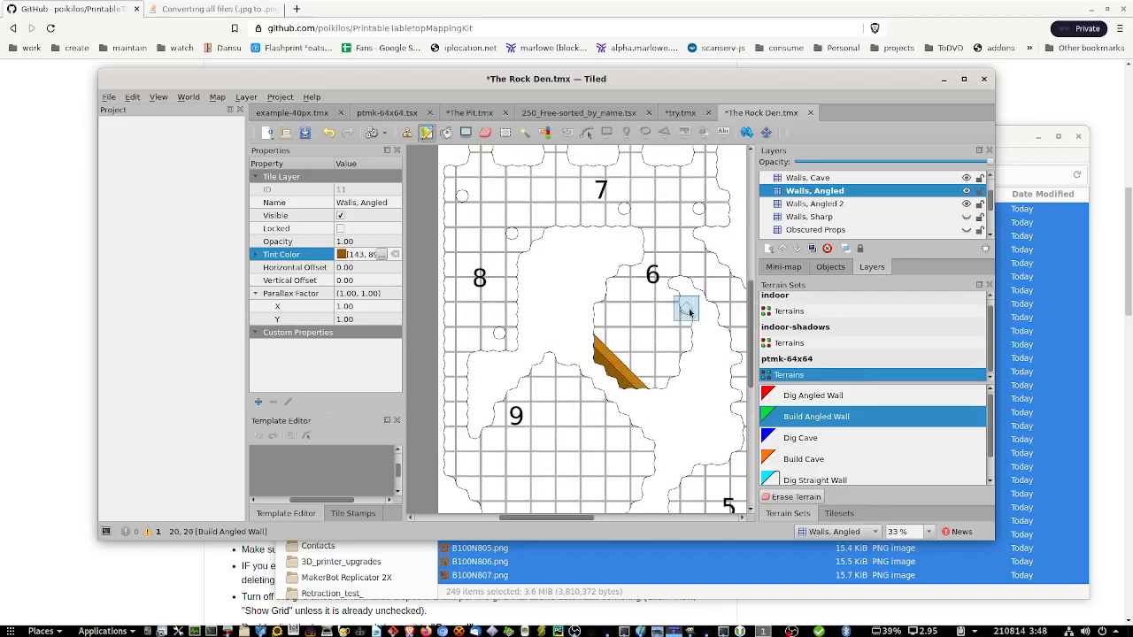
ctrl+scroll(668, 338, down, 1)
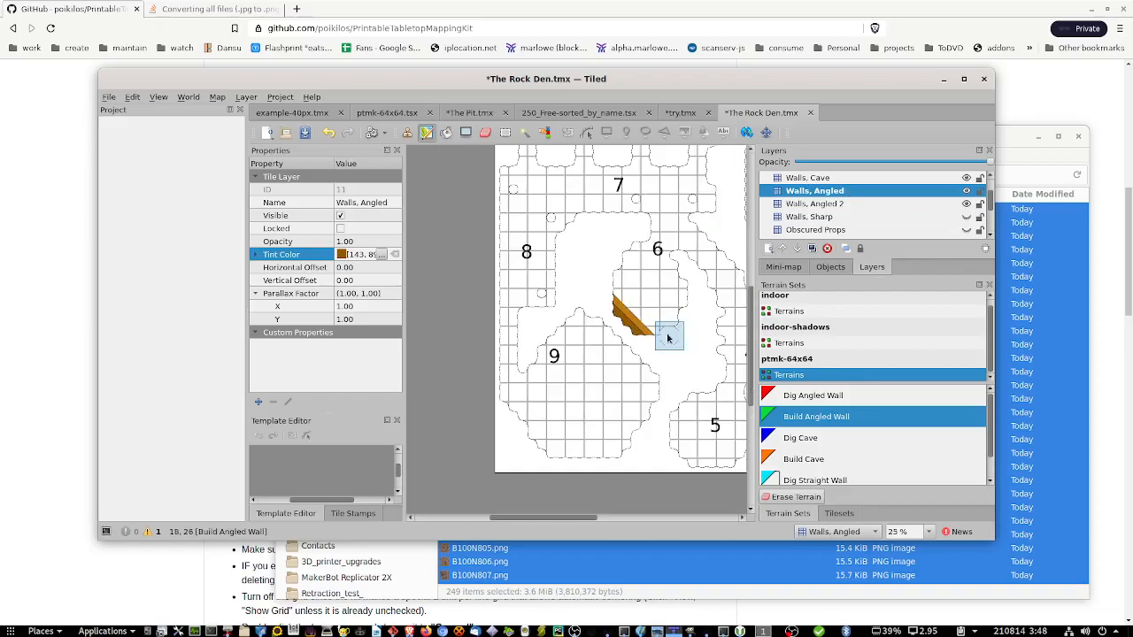
ctrl+scroll(668, 338, down, 1)
ctrl+scroll(668, 338, up, 3)
ctrl+scroll(668, 338, down, 3)
ctrl+scroll(668, 337, up, 3)
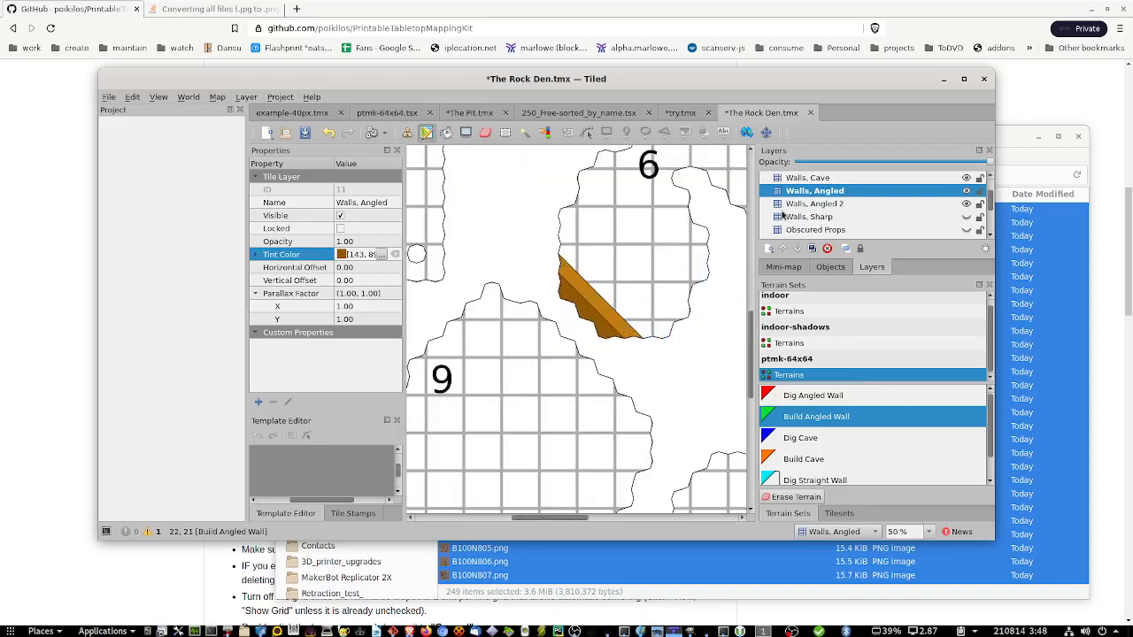
scroll(834, 210, down, 2)
scroll(827, 219, up, 3)
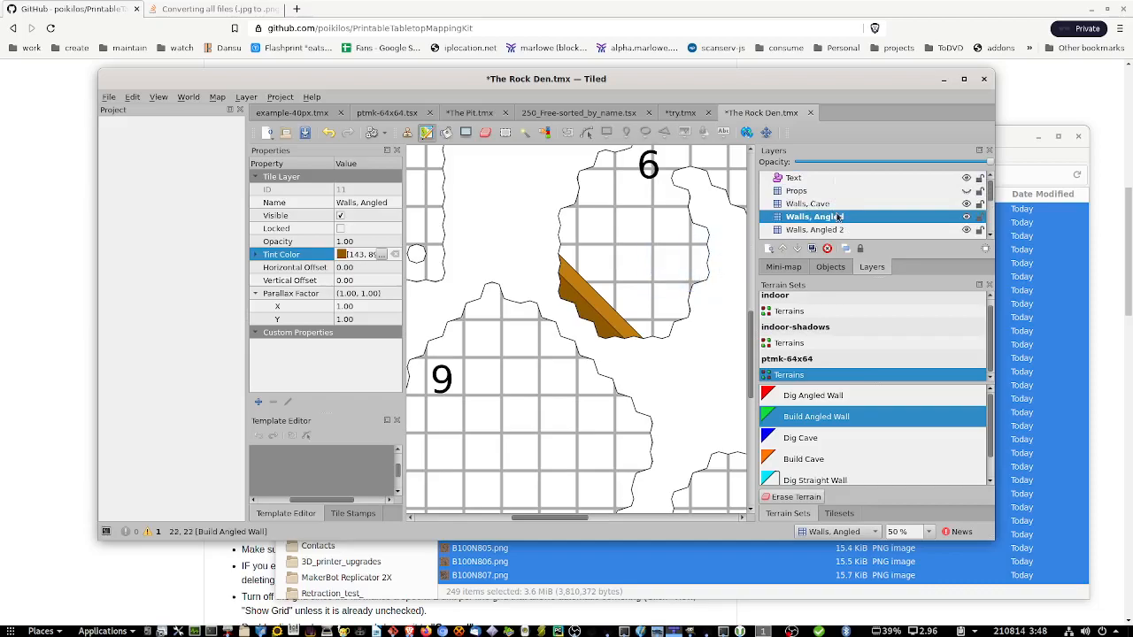
scroll(826, 228, down, 2)
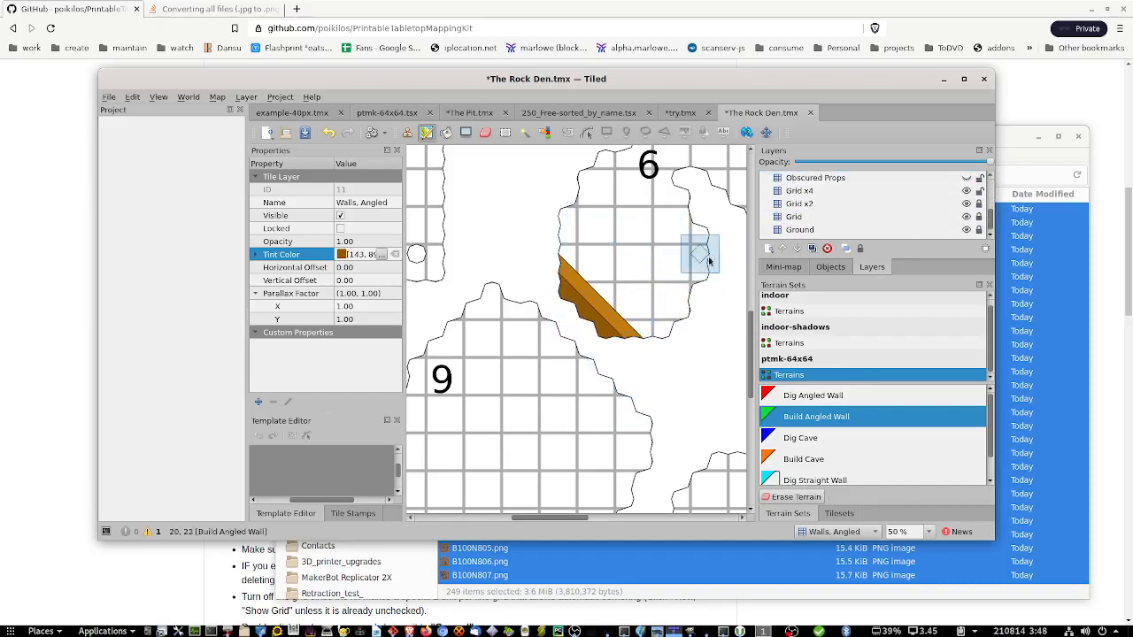
scroll(826, 221, up, 3)
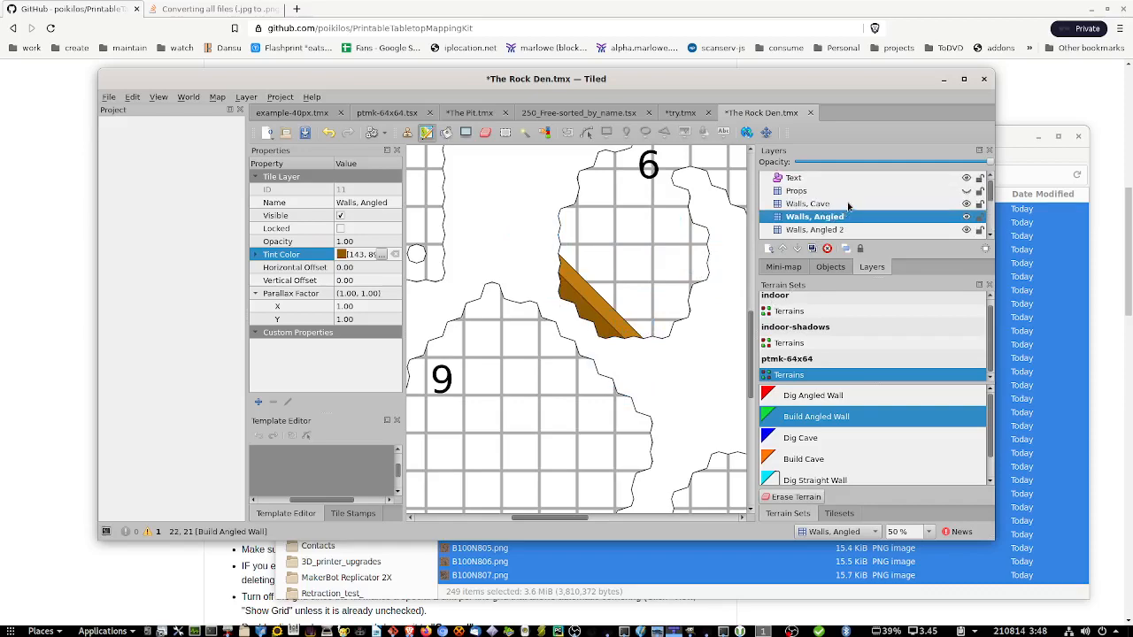
Set the tint color of the Walls, Cave layer to light grey.
click(814, 205)
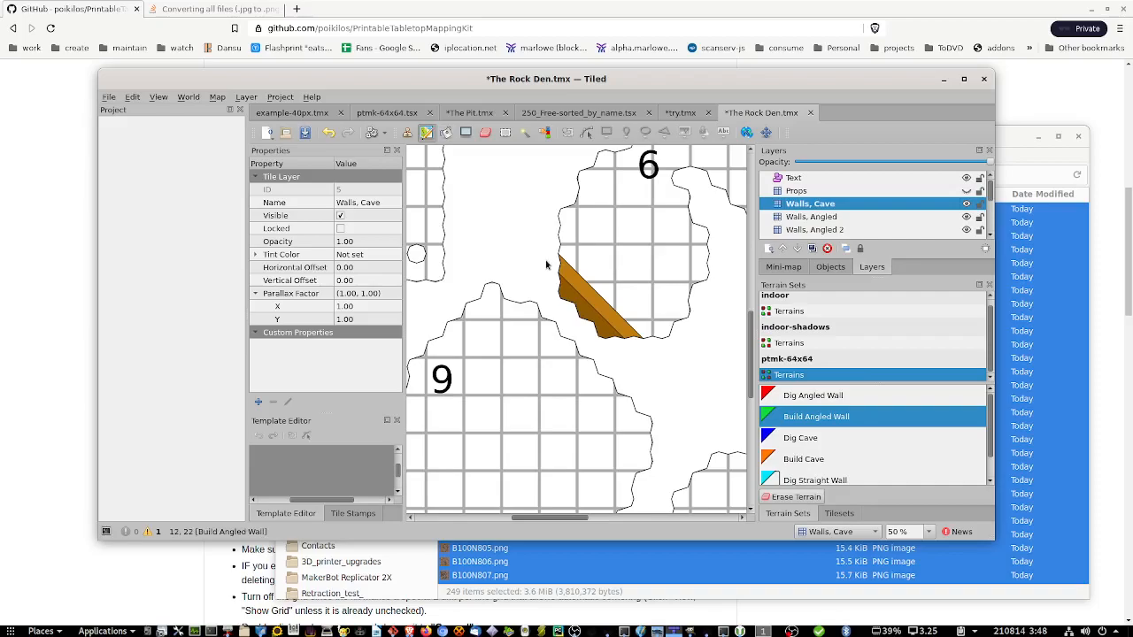
ctrl+scroll(641, 355, down, 2)
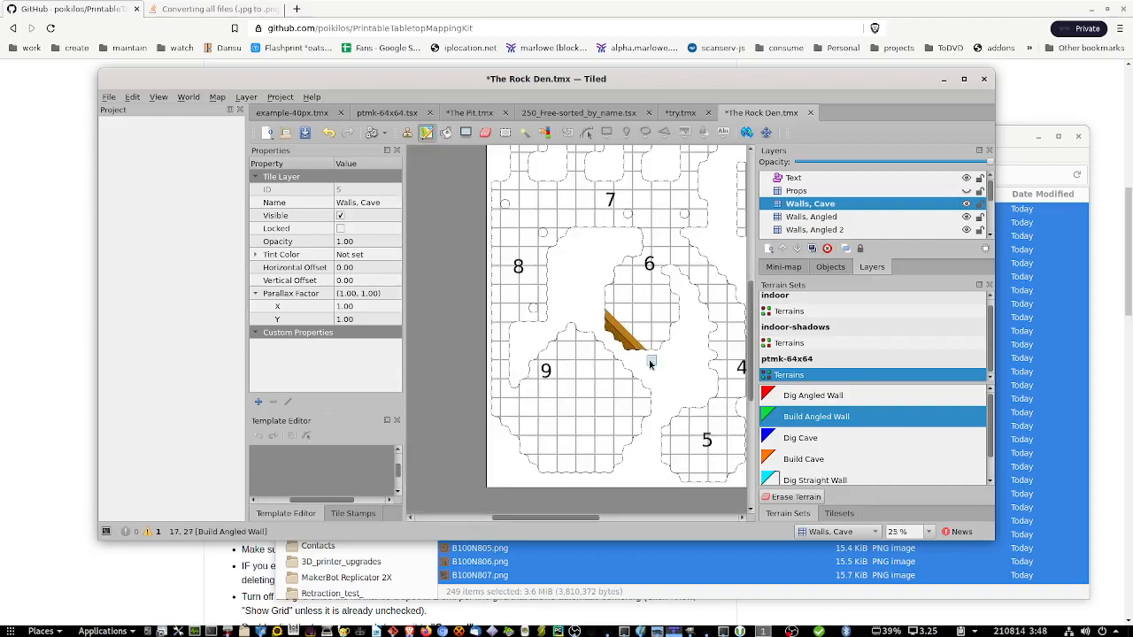
click(382, 256)
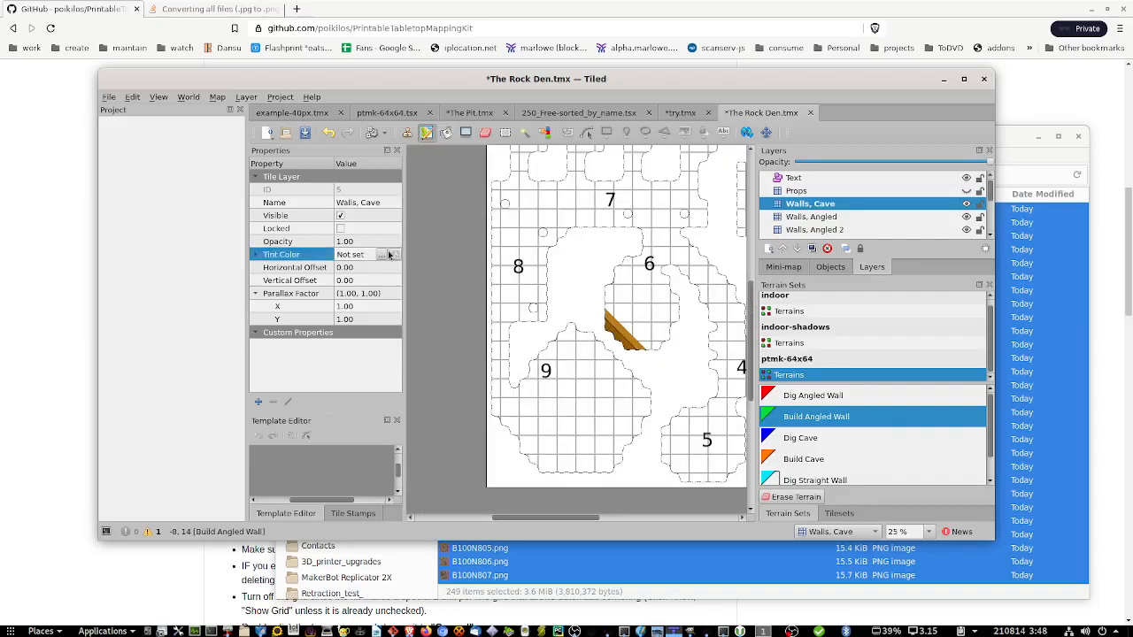
click(381, 255)
click(513, 329)
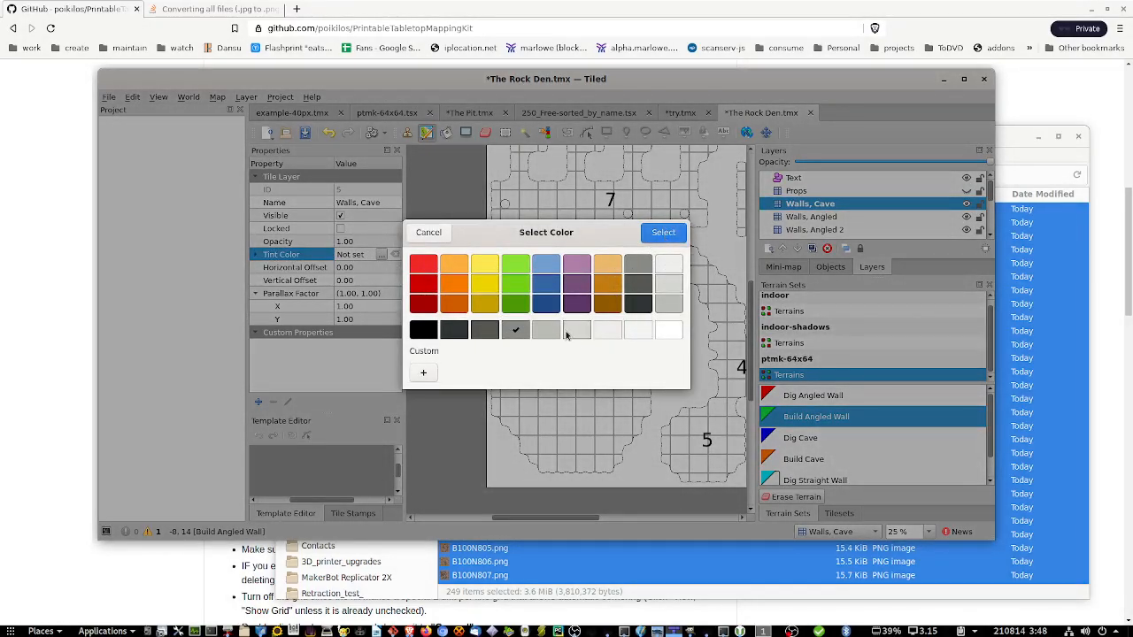
click(664, 232)
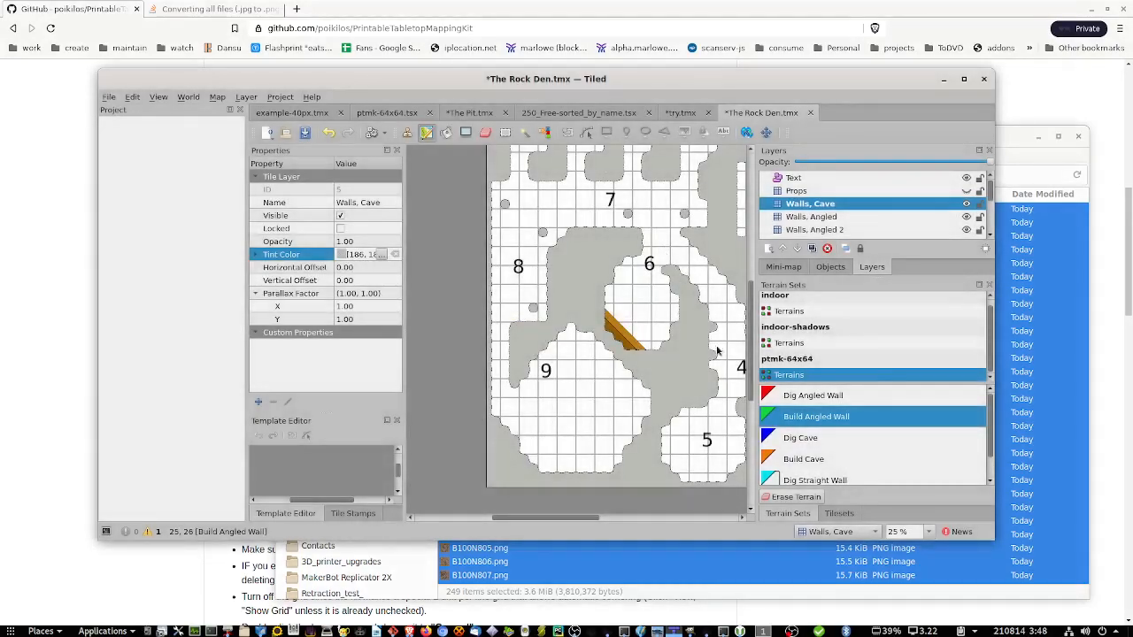
Insert a text object on the Text layer inside room 1, just below the room number.
middle_drag(683, 326, 575, 427)
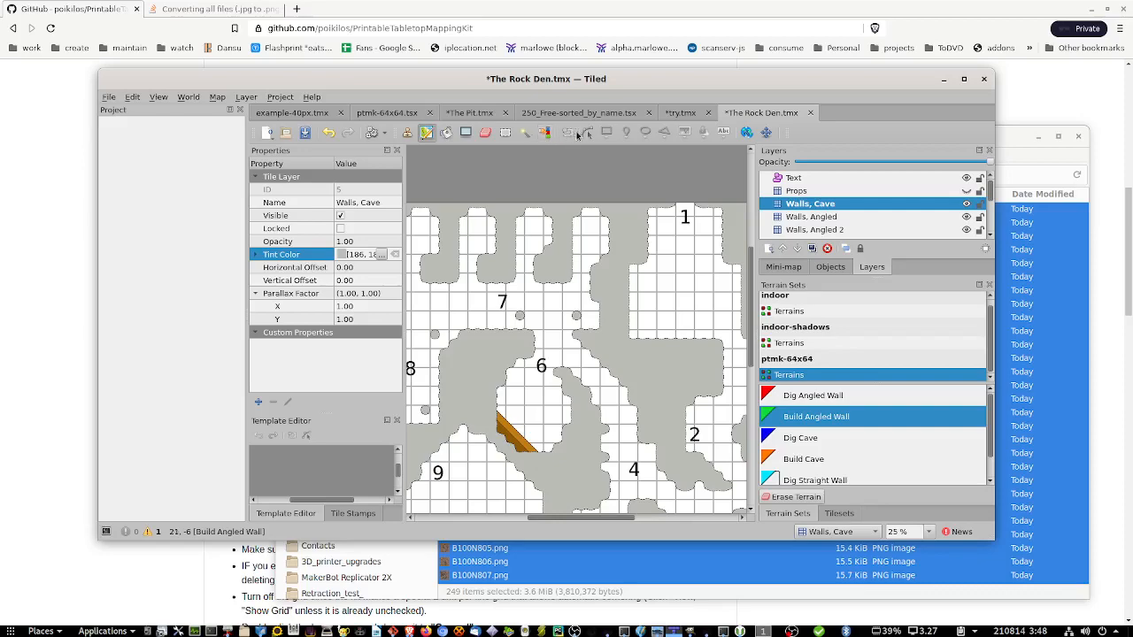
click(767, 249)
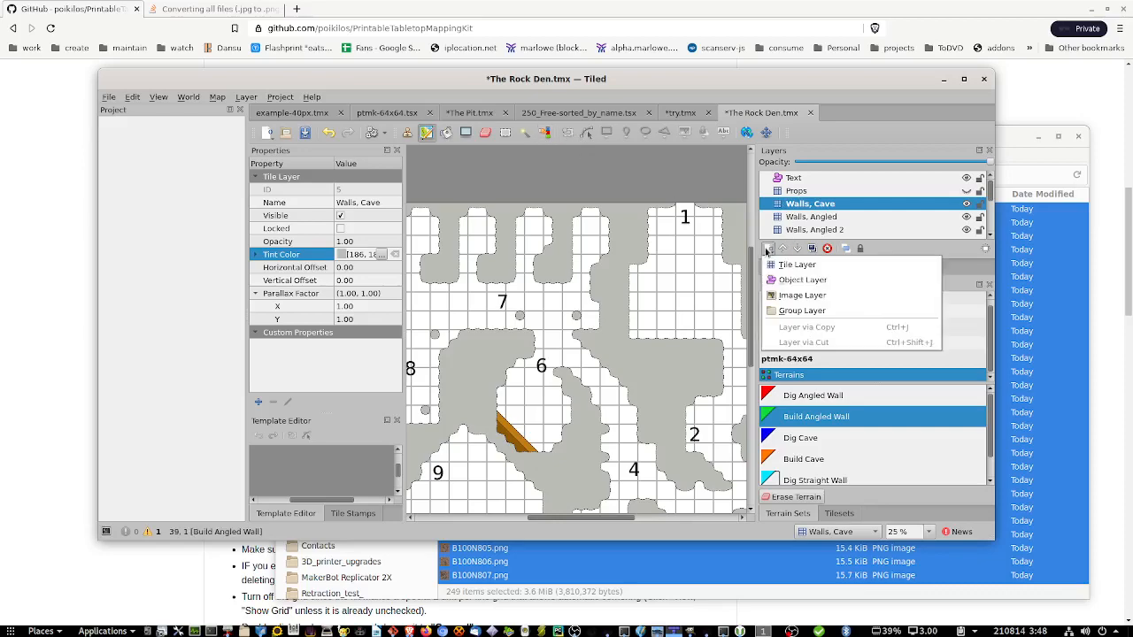
click(793, 183)
click(799, 180)
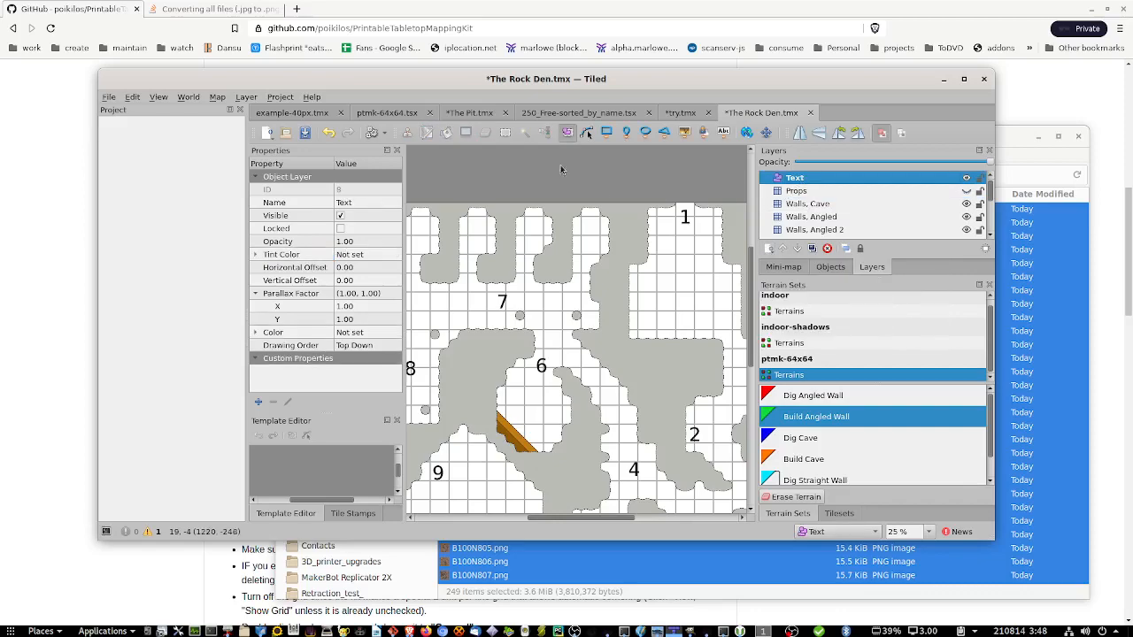
click(724, 134)
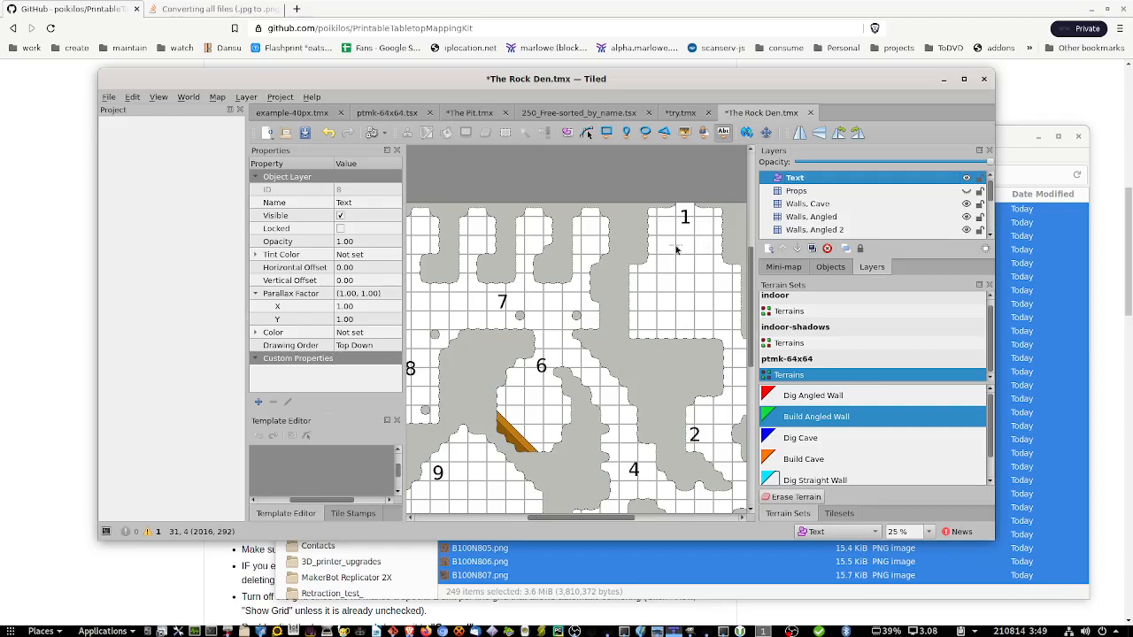
click(830, 267)
click(868, 268)
click(784, 267)
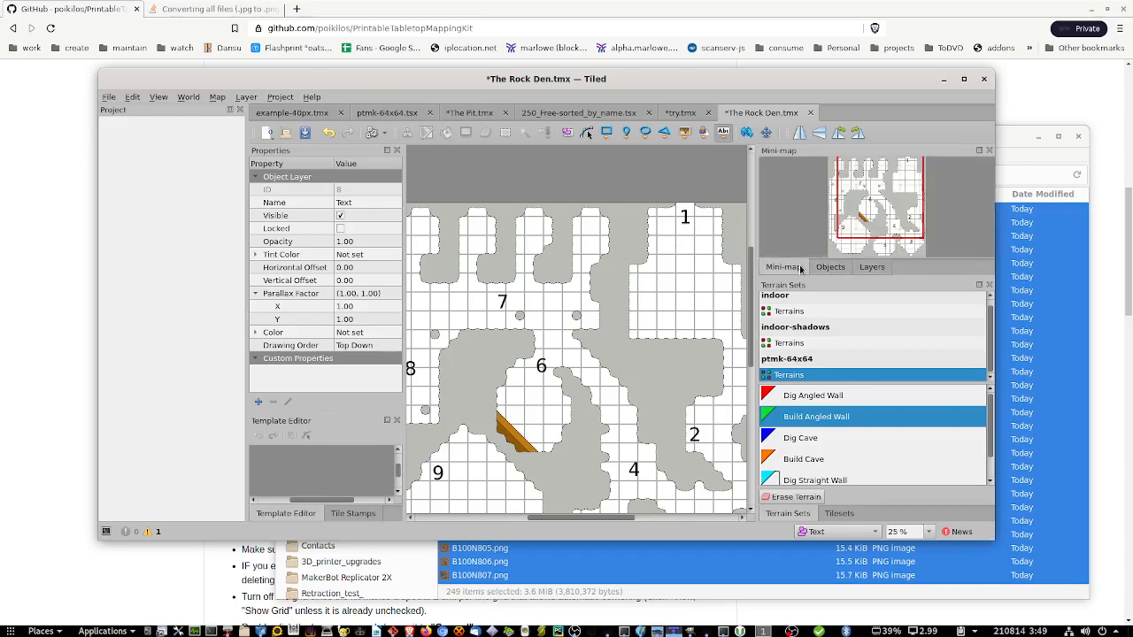
click(863, 267)
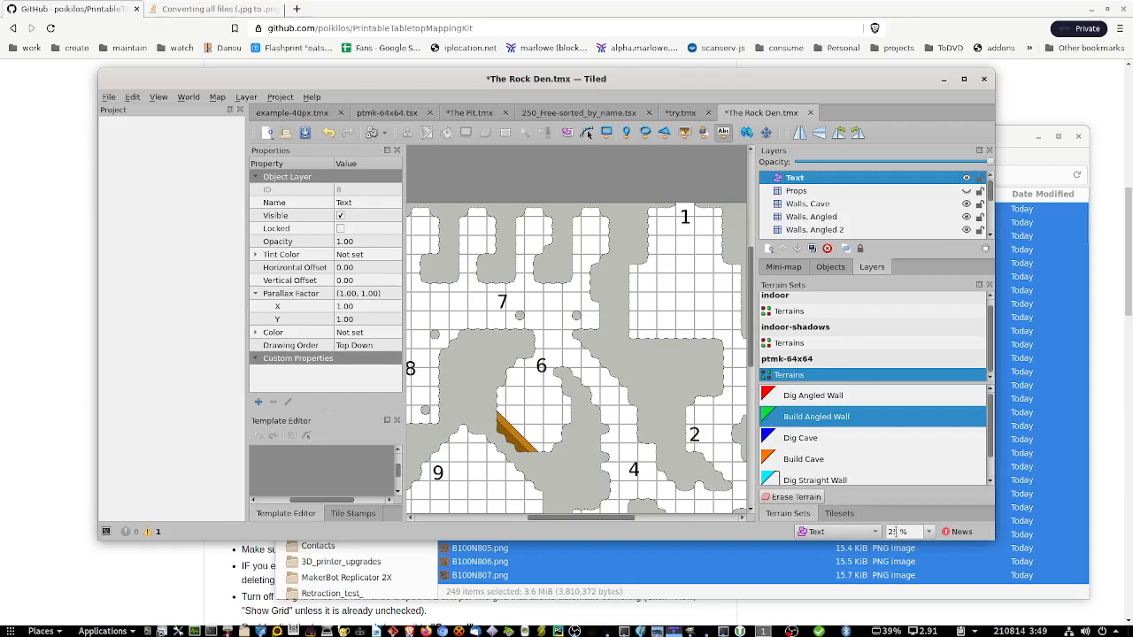
click(685, 260)
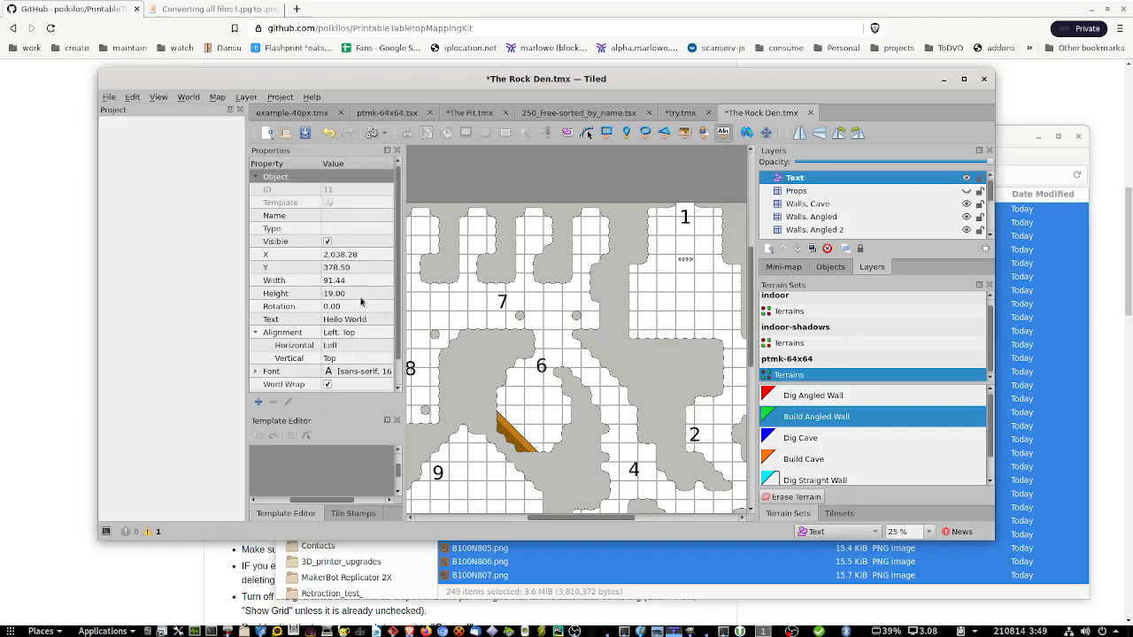
Set the new text object's font to DejaVu Sans Book at size 72.
scroll(354, 356, down, 1)
click(362, 350)
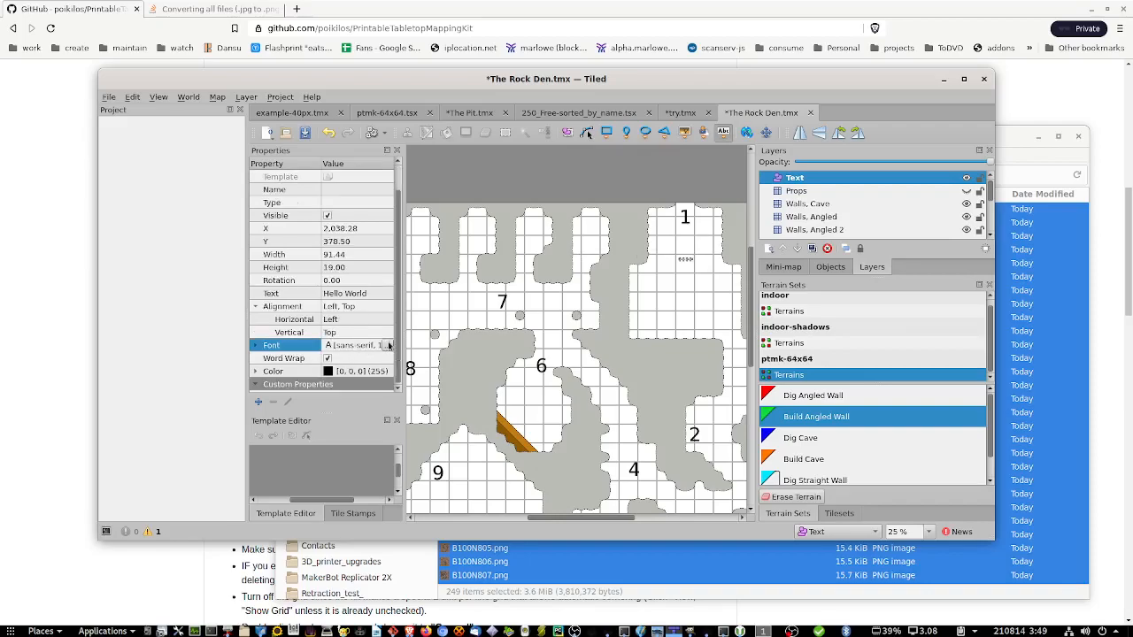
click(388, 346)
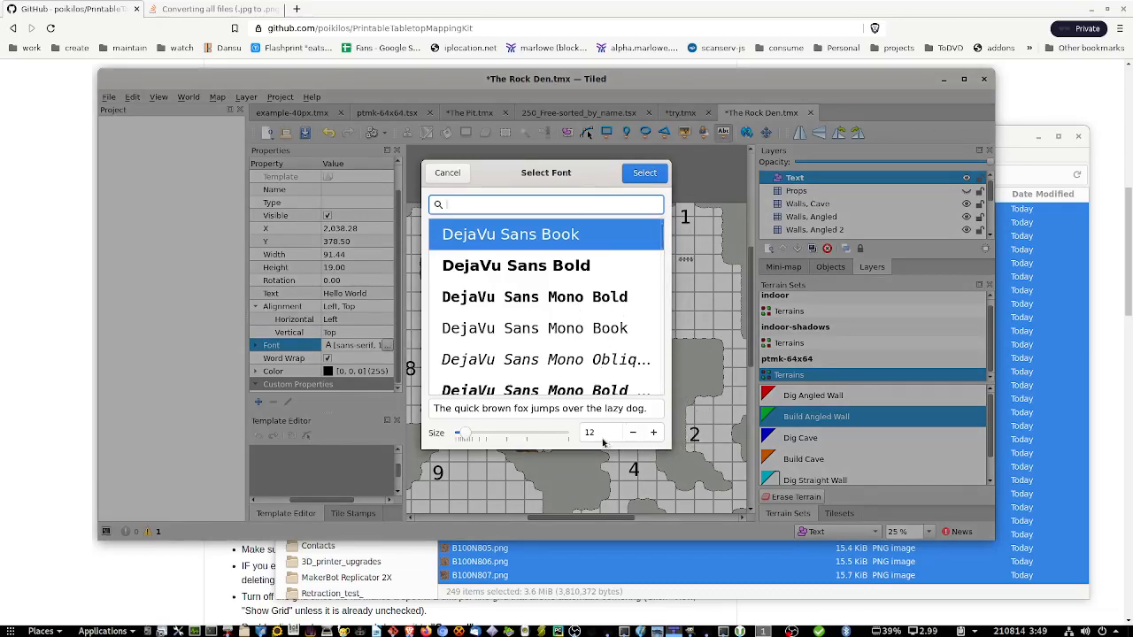
drag(460, 436, 567, 435)
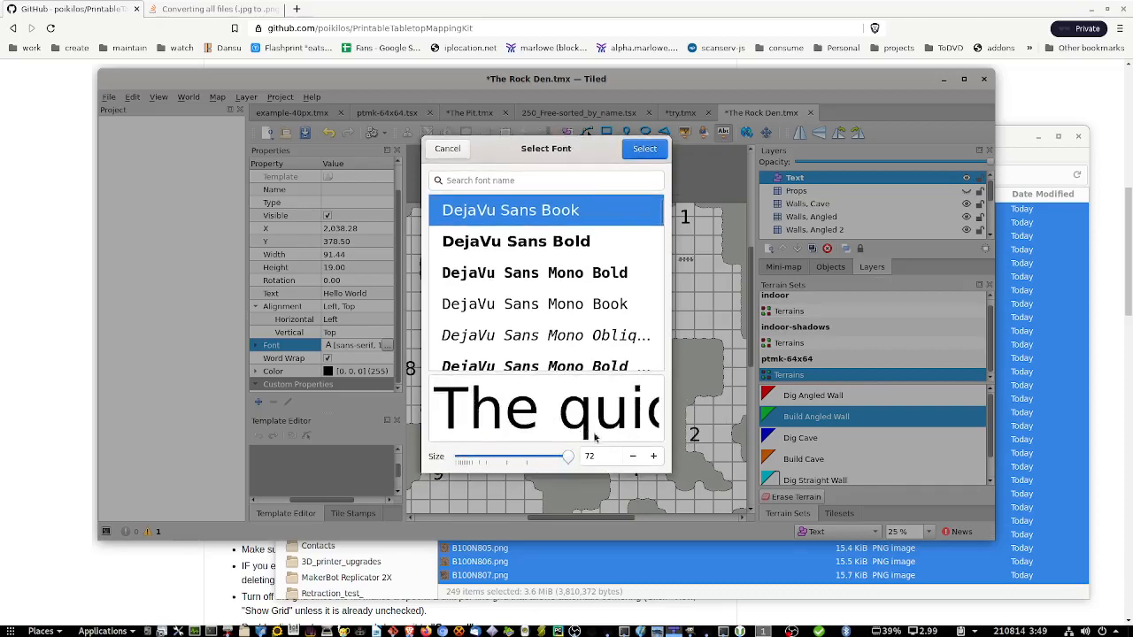
click(651, 153)
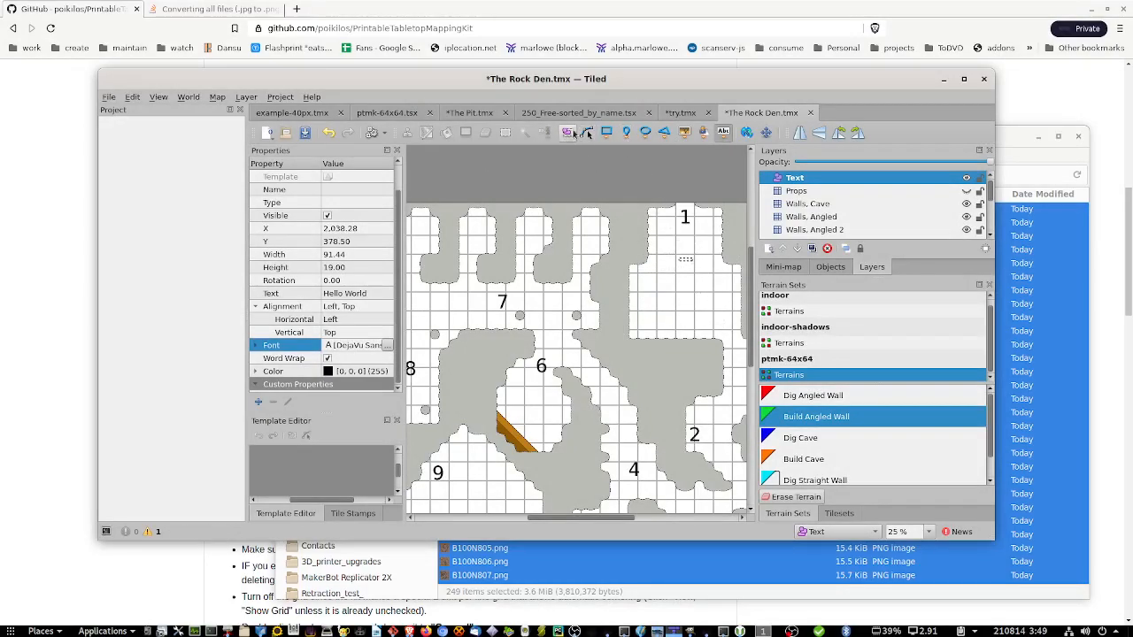
Resize the Hello World text box in room 1 to about 539 by 411 and set its font size to 96.
key(s)
drag(698, 269, 733, 334)
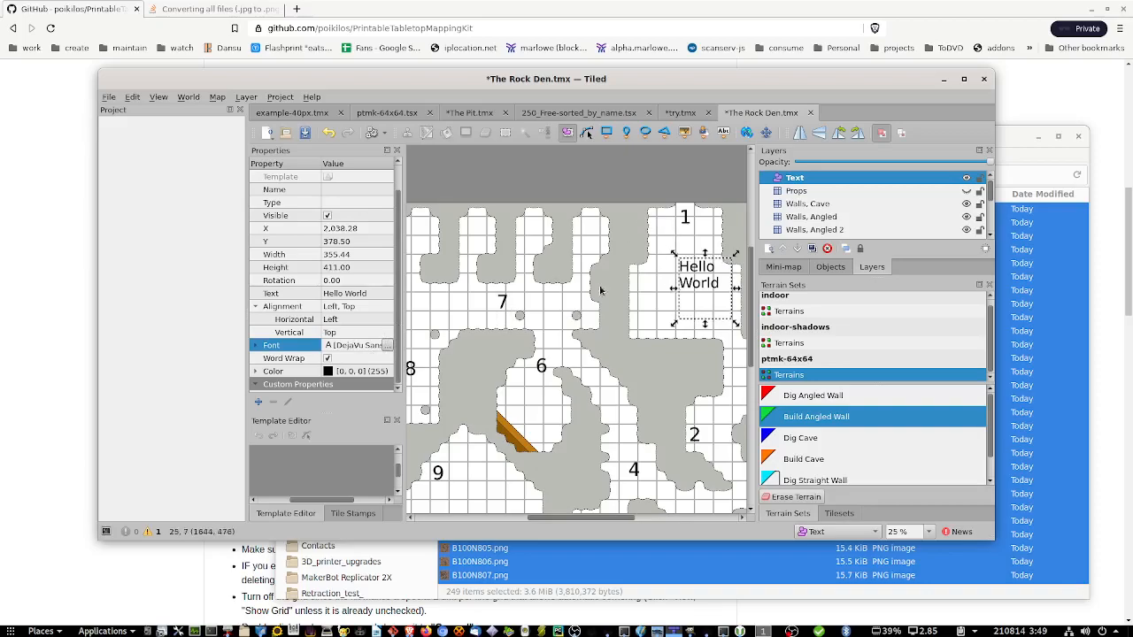
click(387, 343)
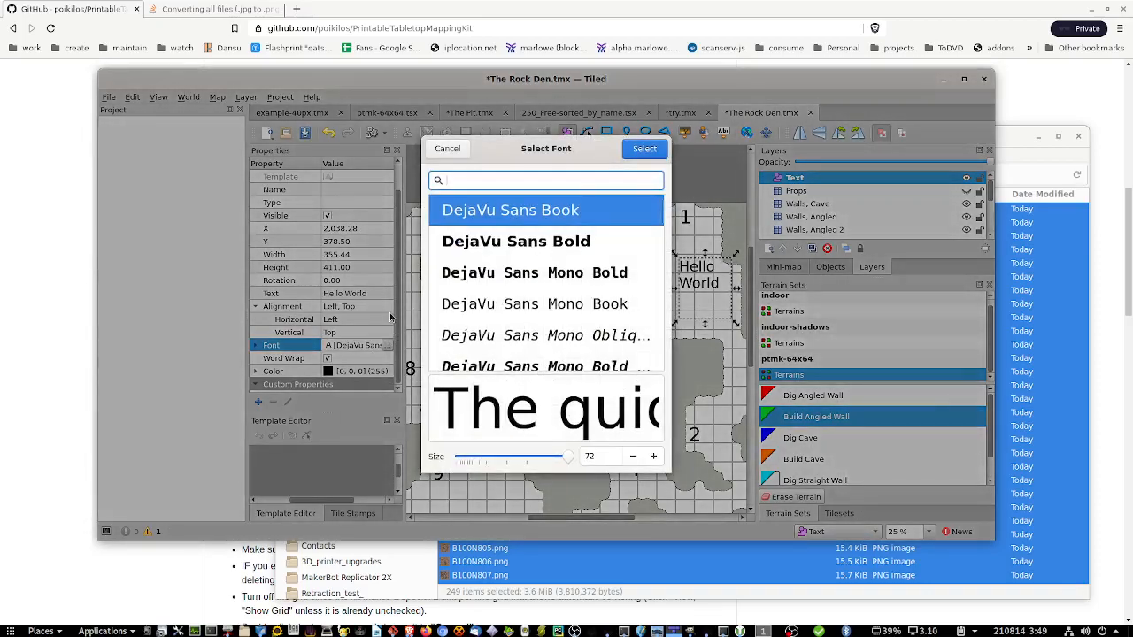
click(600, 462)
double_click(600, 458)
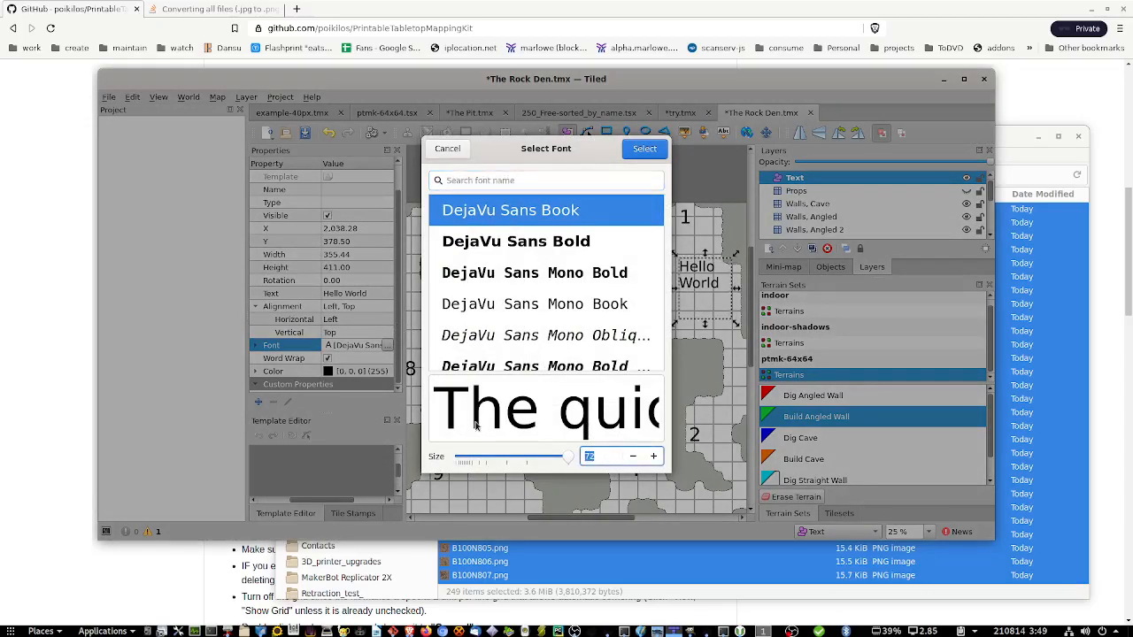
text(96)
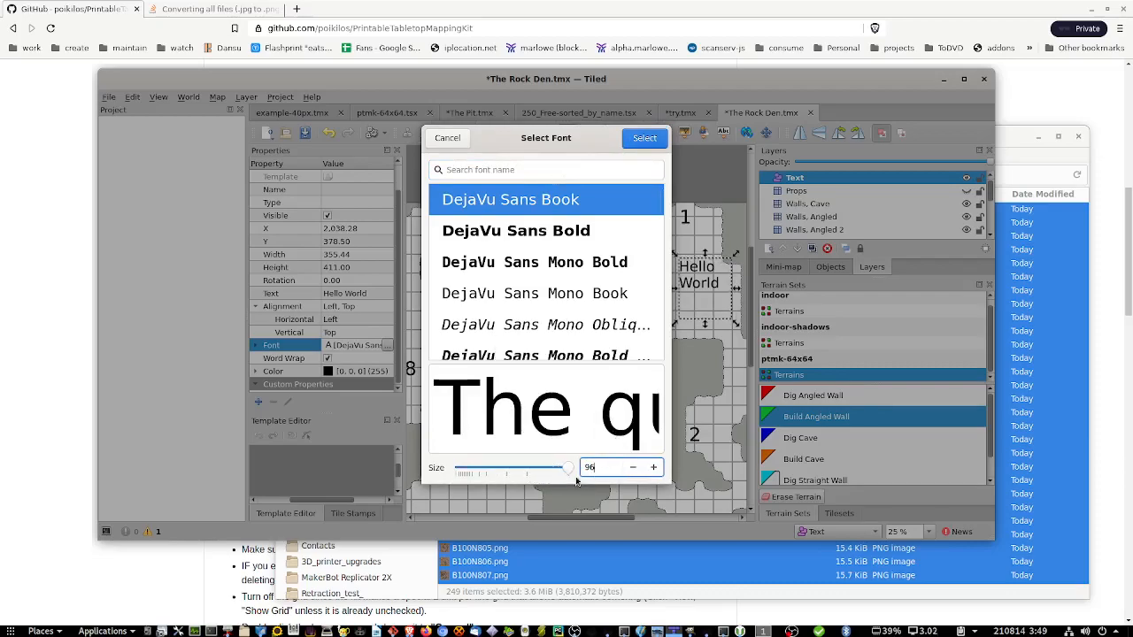
click(644, 138)
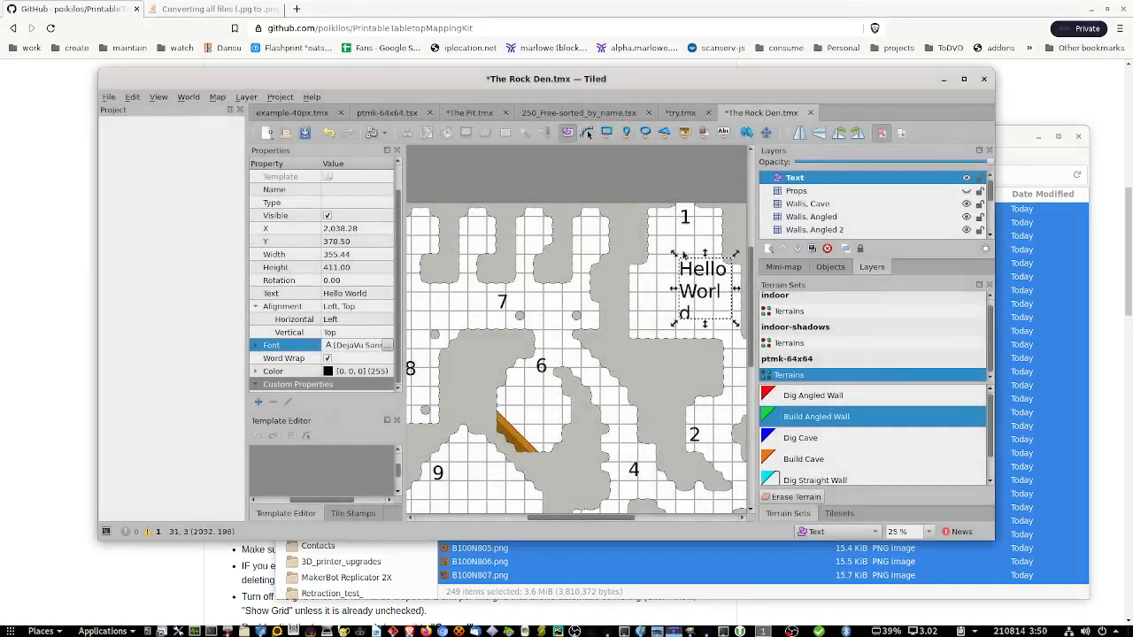
drag(669, 291, 631, 291)
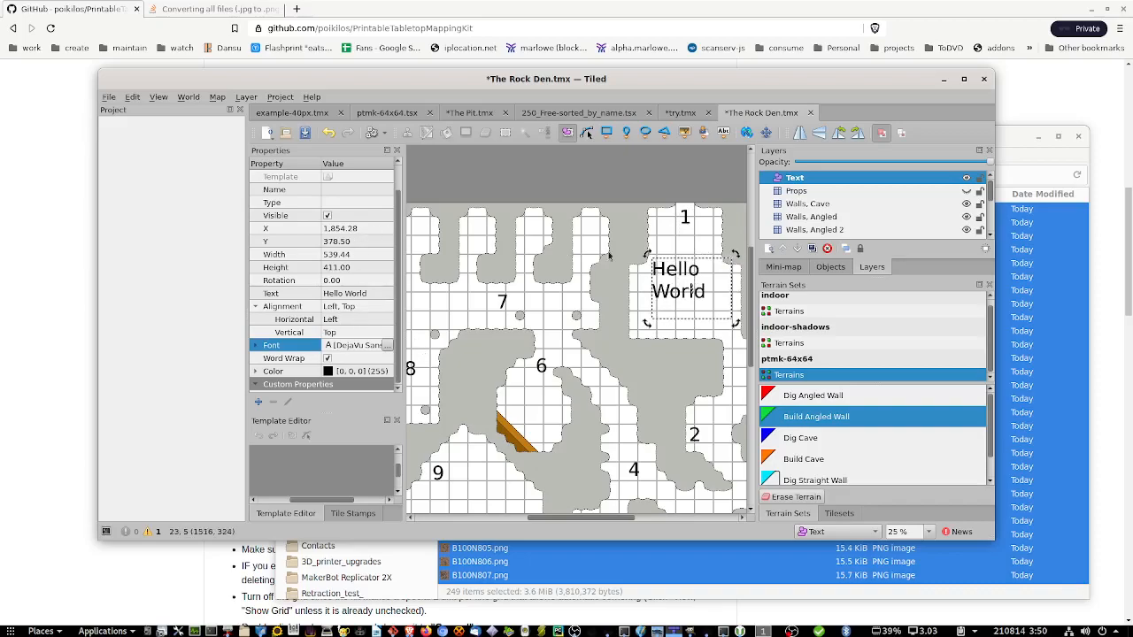
Duplicate the Hello World text box in room 1 and place the copy in the open area just east of number 7.
key(ctrl+d)
drag(692, 292, 569, 317)
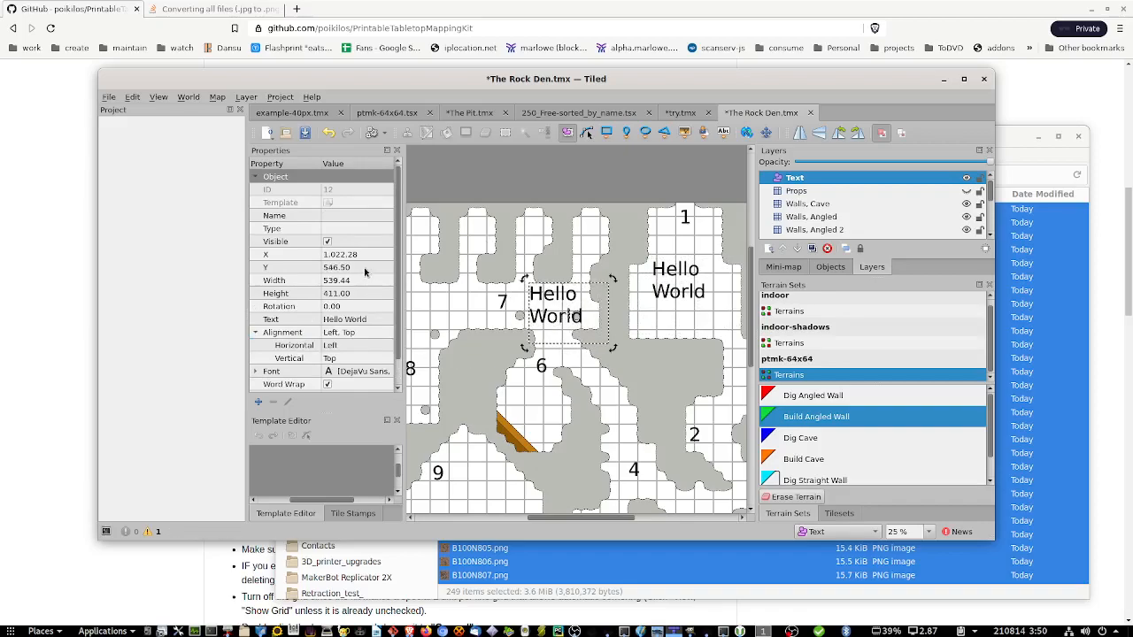
click(695, 279)
click(572, 295)
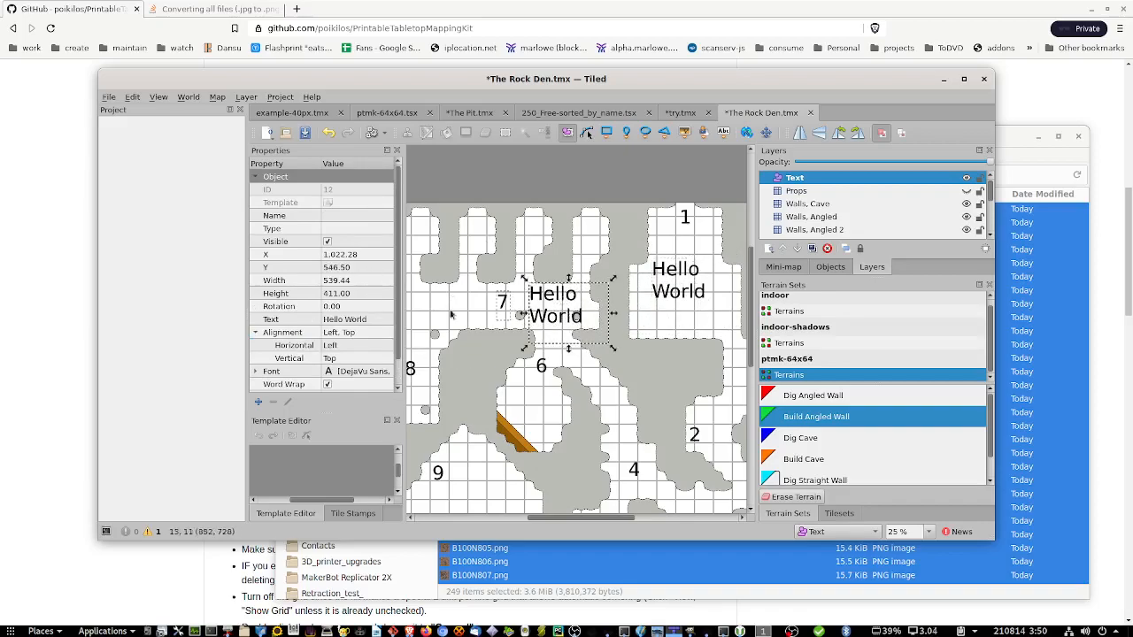
Change the text of the copied label beside number 7 to 10.
double_click(355, 318)
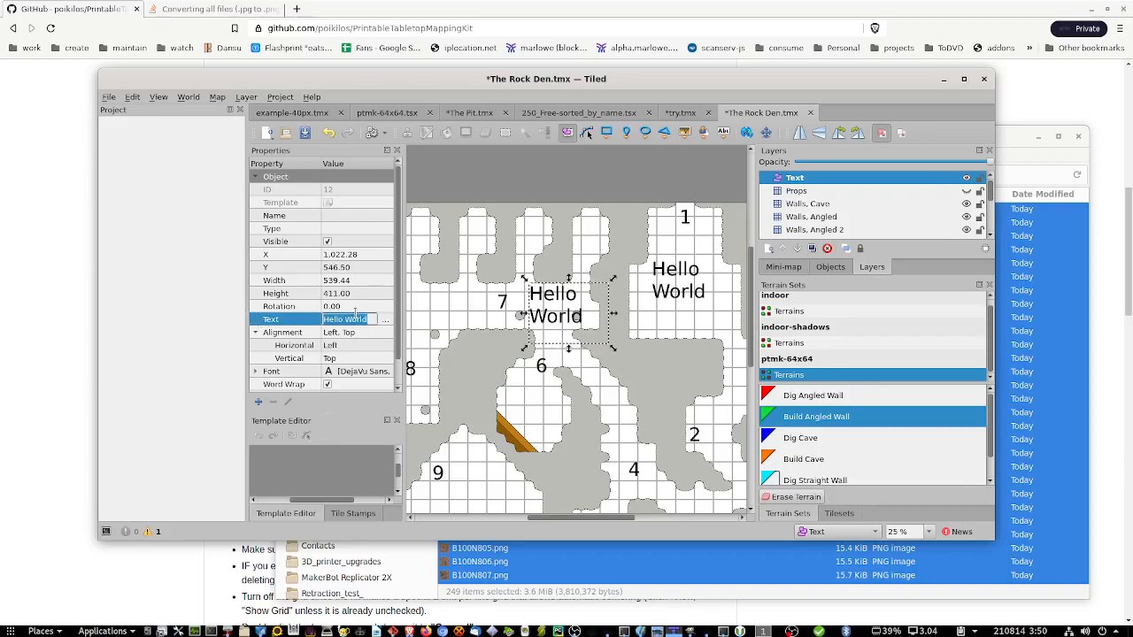
ctrl+scroll(549, 424, down, 2)
ctrl+scroll(563, 414, up, 1)
ctrl+scroll(562, 409, up, 1)
text(10)
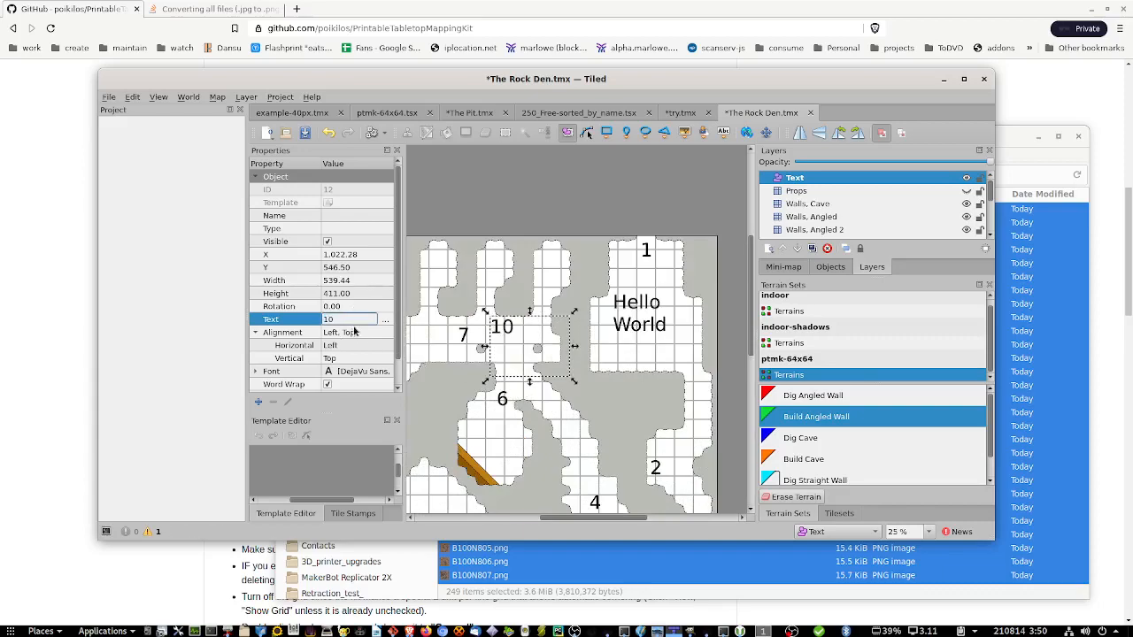
Change the text of the remaining Hello World label below number 1 to 11.
click(626, 303)
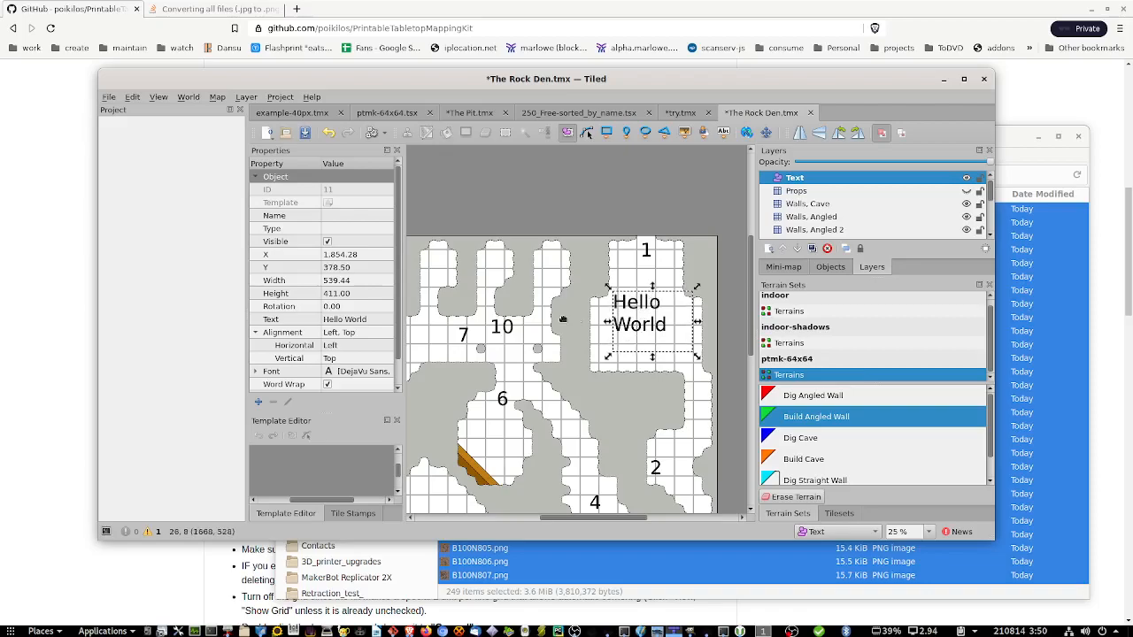
scroll(363, 323, down, 1)
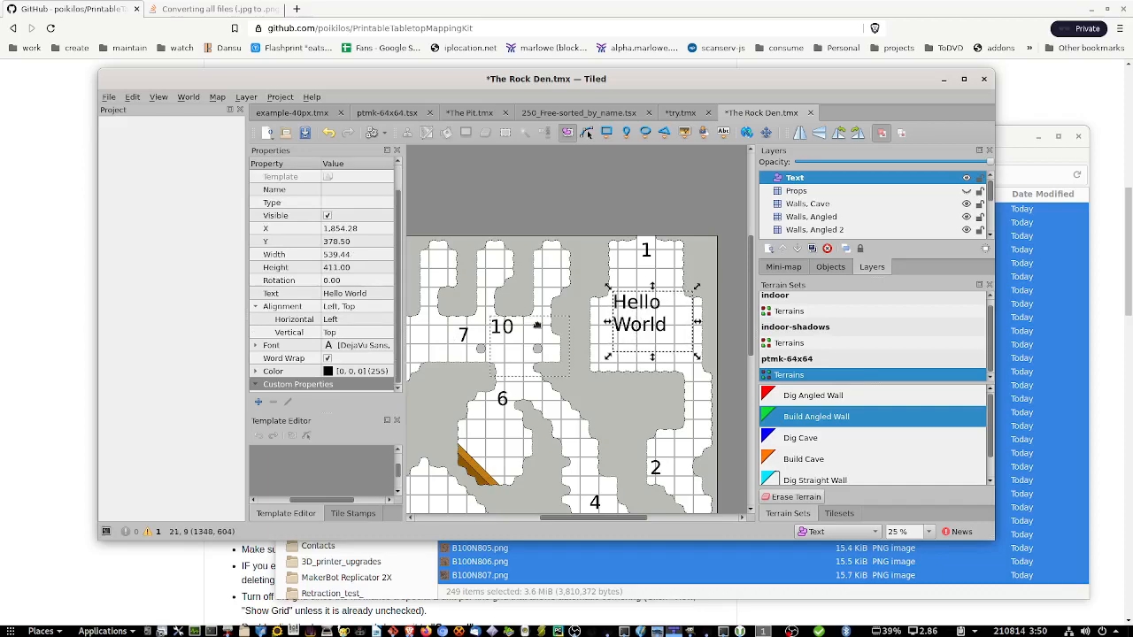
scroll(729, 382, down, 5)
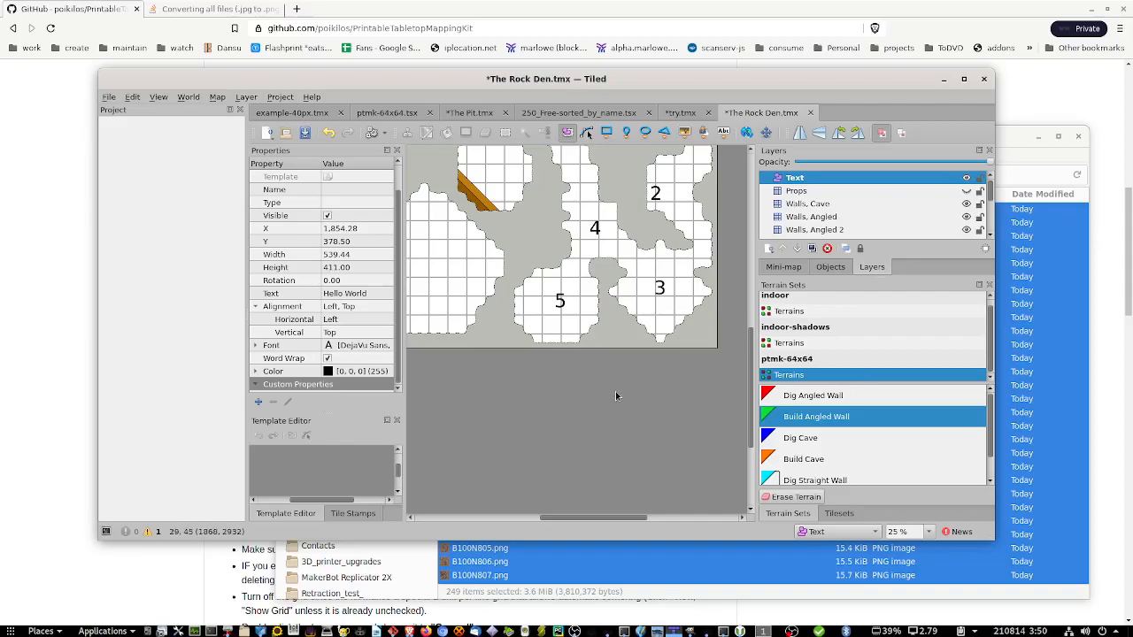
scroll(615, 389, up, 5)
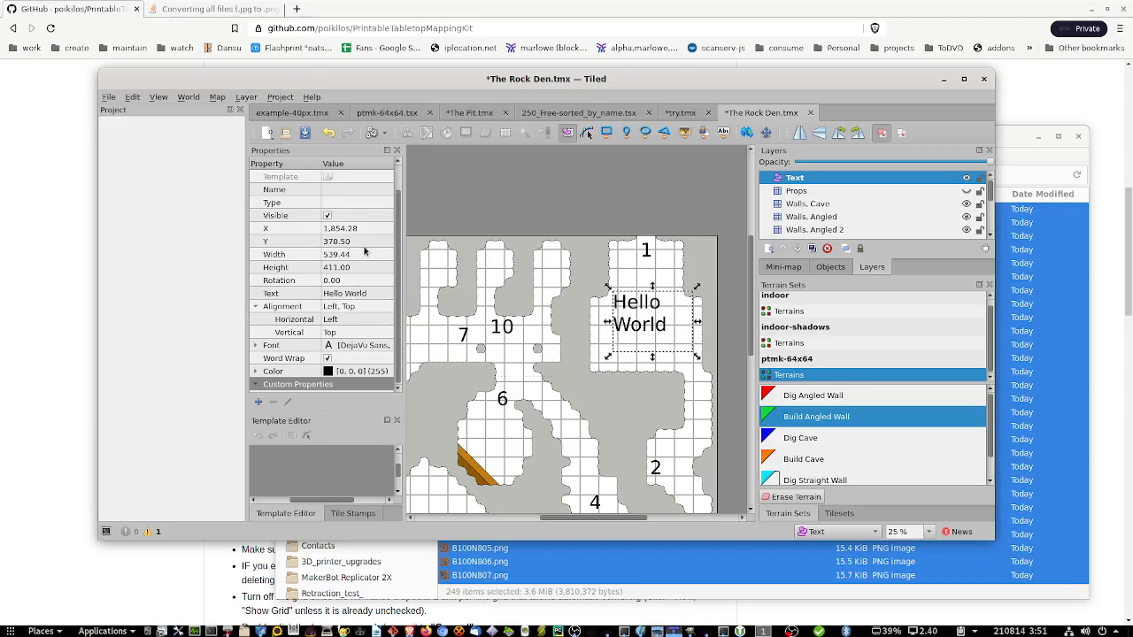
scroll(371, 319, up, 1)
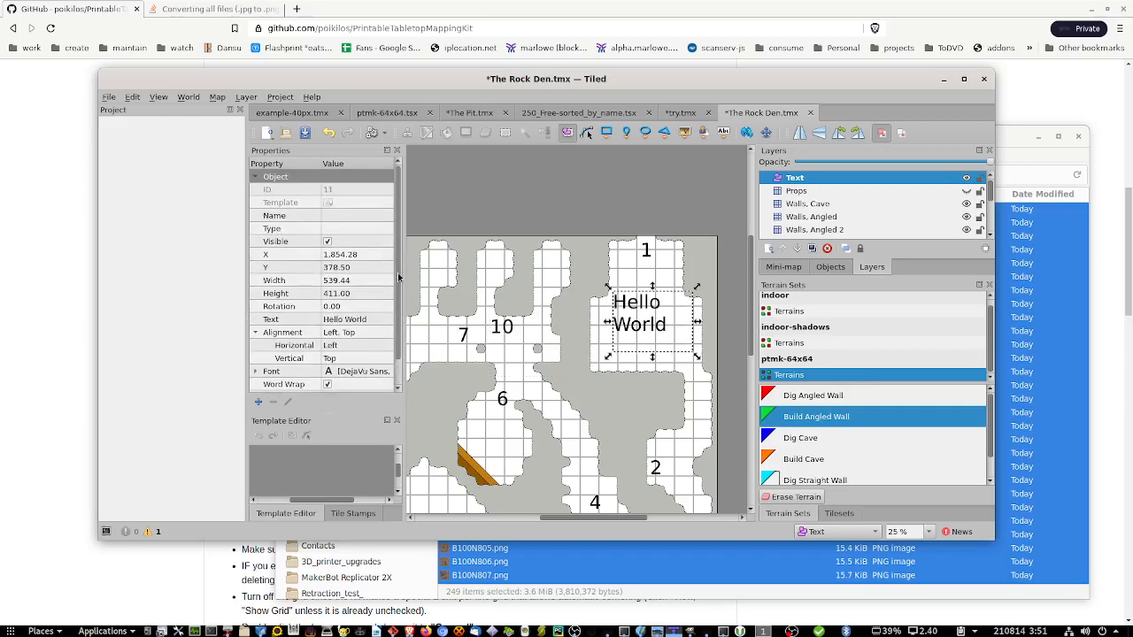
double_click(354, 318)
text(11)
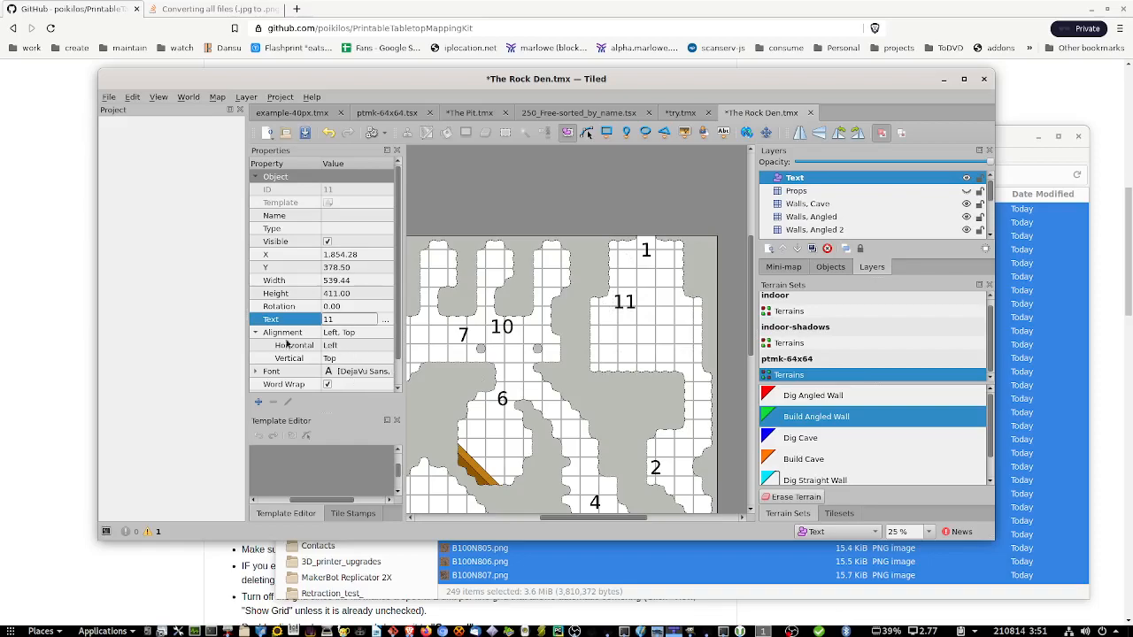
Hide the Text layer so that the whole map shows without room numbers.
ctrl+scroll(629, 305, down, 1)
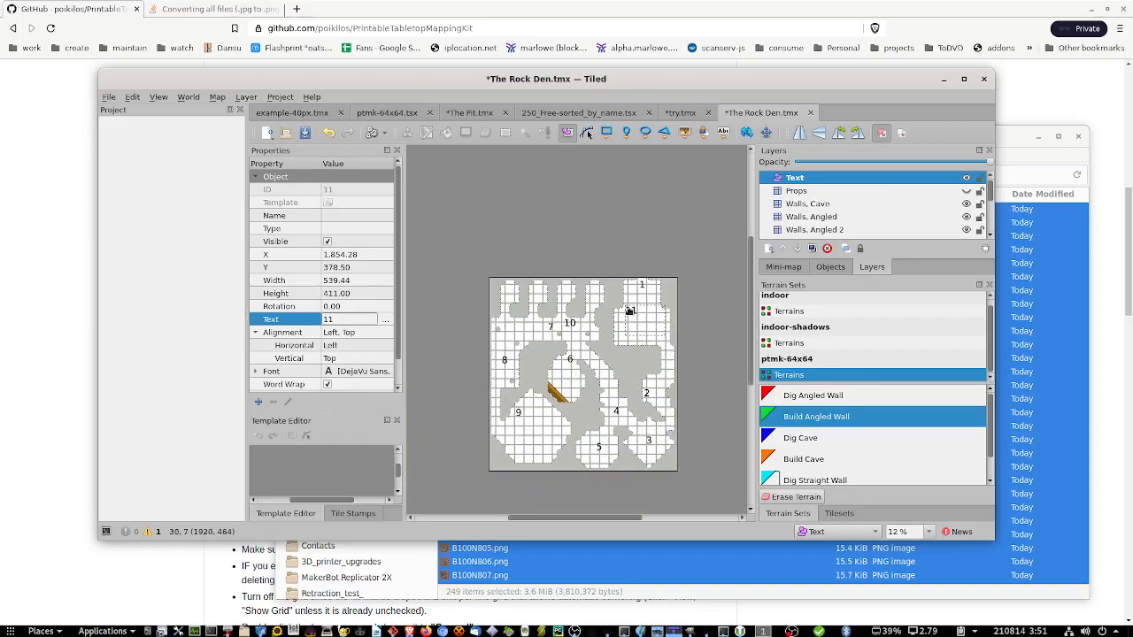
click(768, 249)
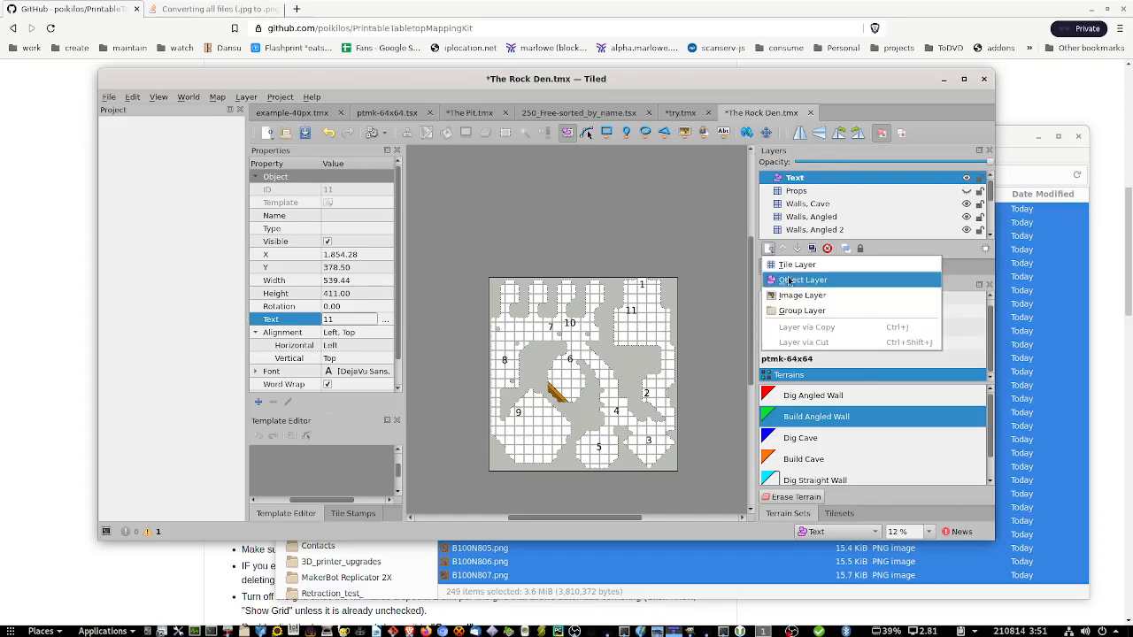
click(811, 184)
click(965, 178)
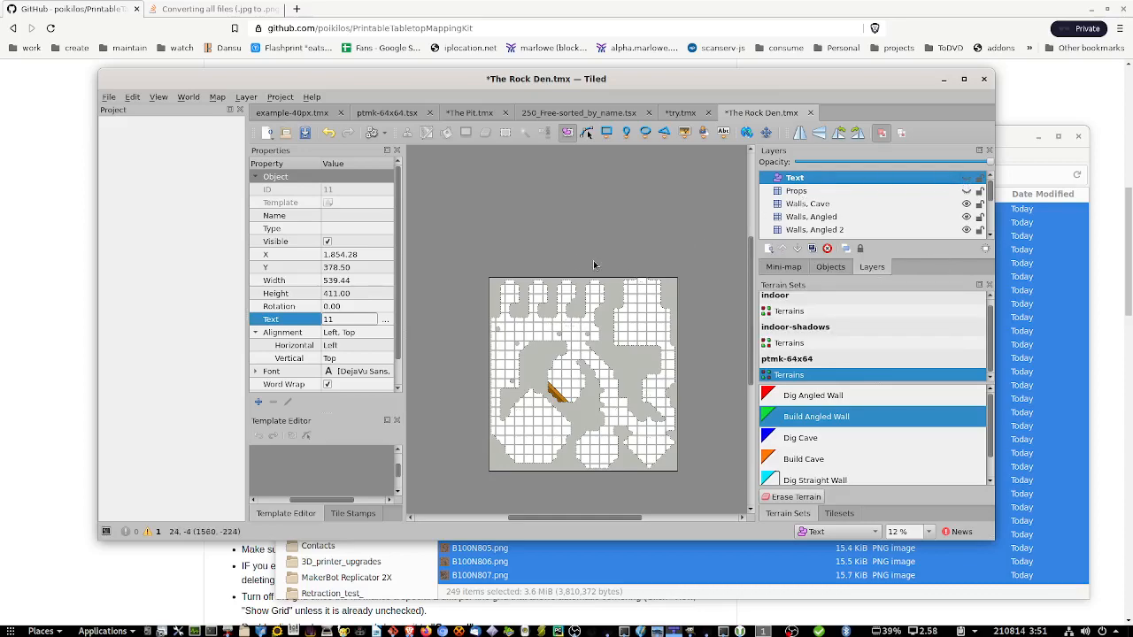
Review the Export As Image settings for the map and leave them without exporting.
click(103, 96)
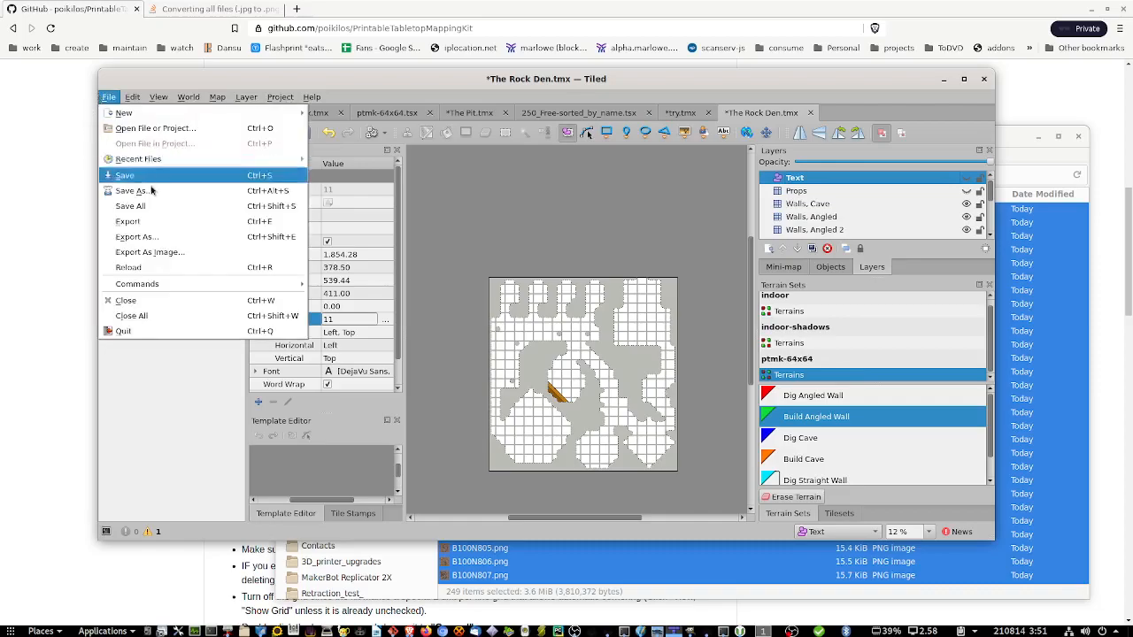
click(192, 258)
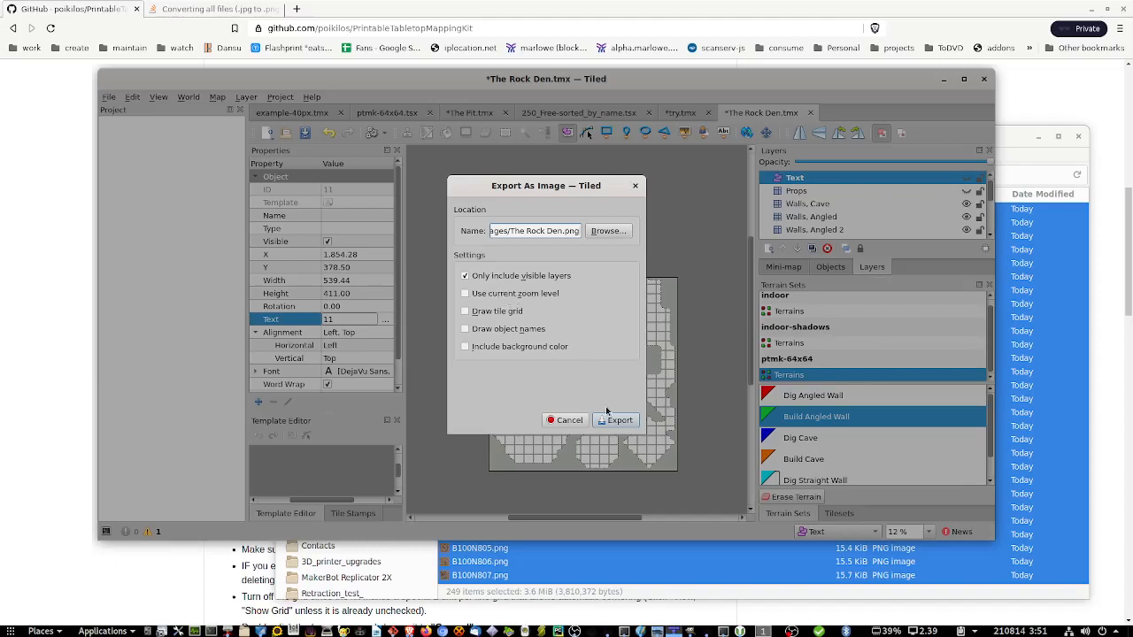
click(570, 420)
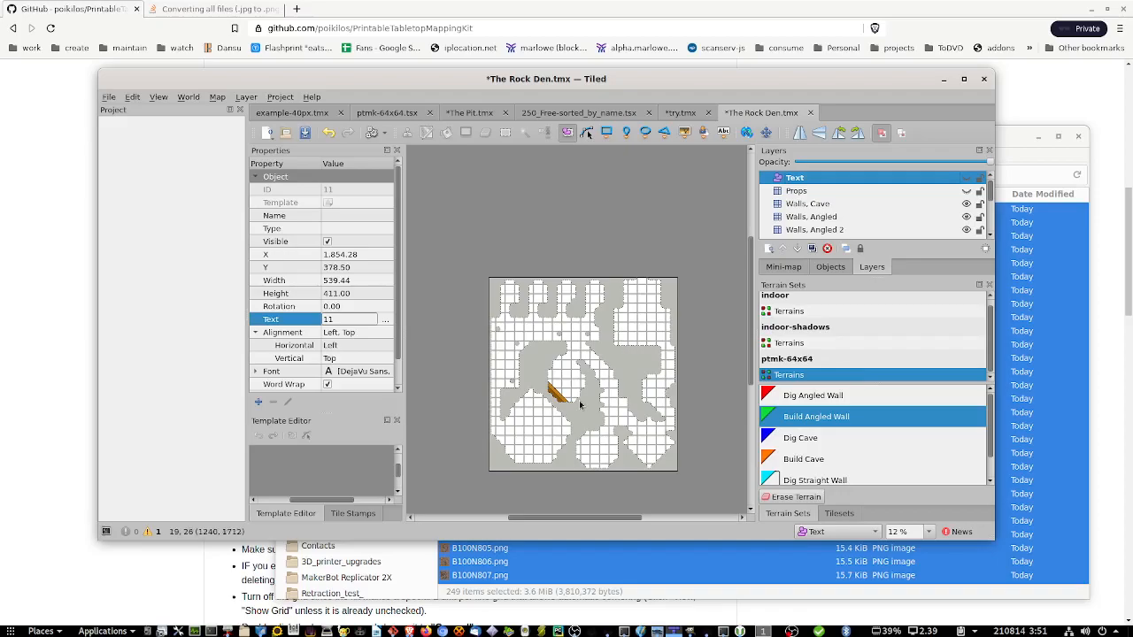
Make the Text layer visible again.
scroll(554, 373, up, 2)
scroll(557, 371, down, 2)
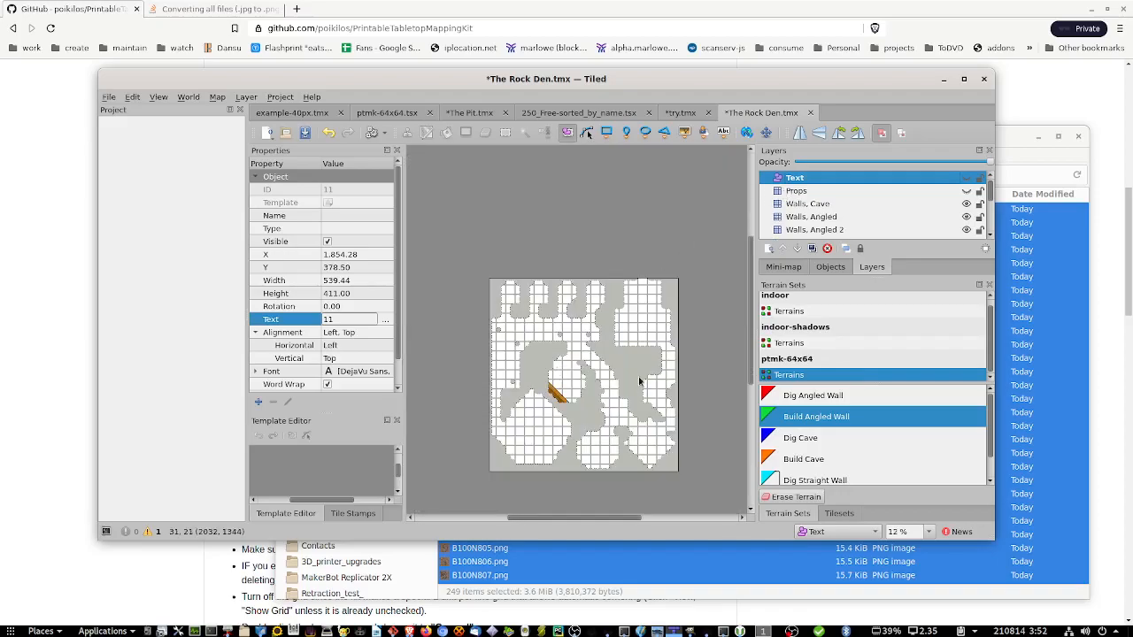
click(967, 178)
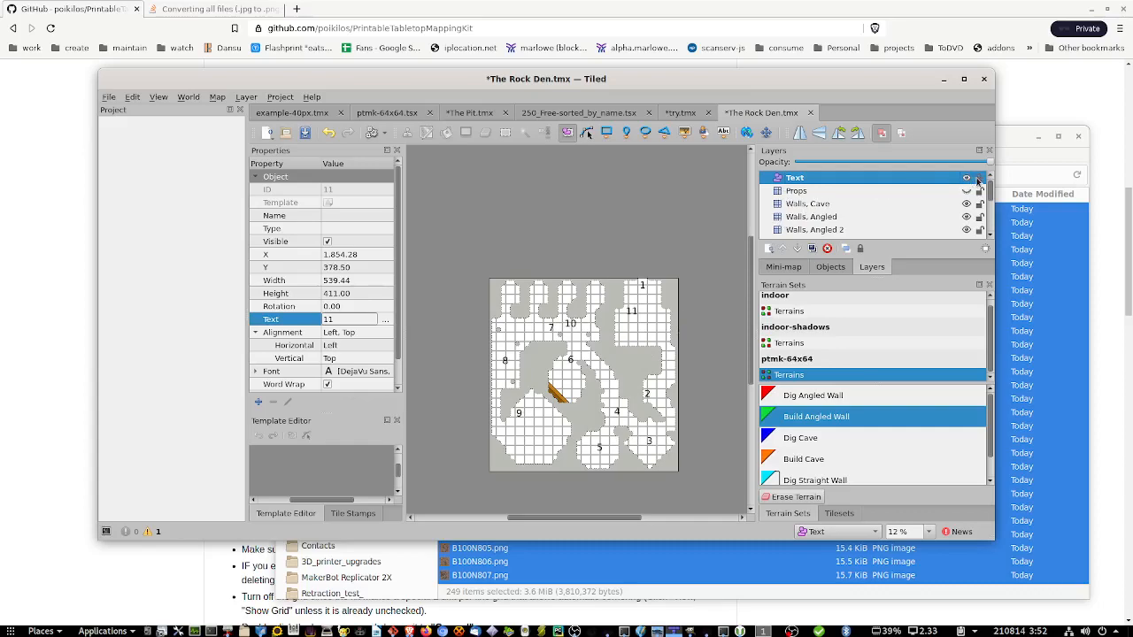
Examine the grid layers in the layer list and how the grid lines look on the map at different zoom levels.
scroll(975, 213, down, 5)
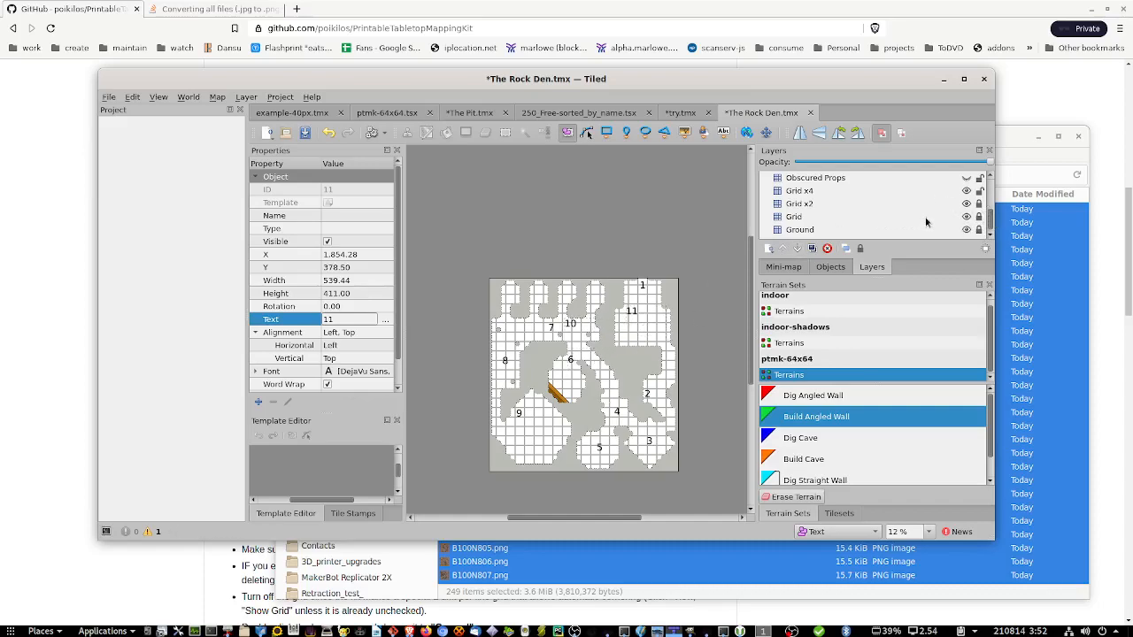
ctrl+scroll(673, 370, up, 2)
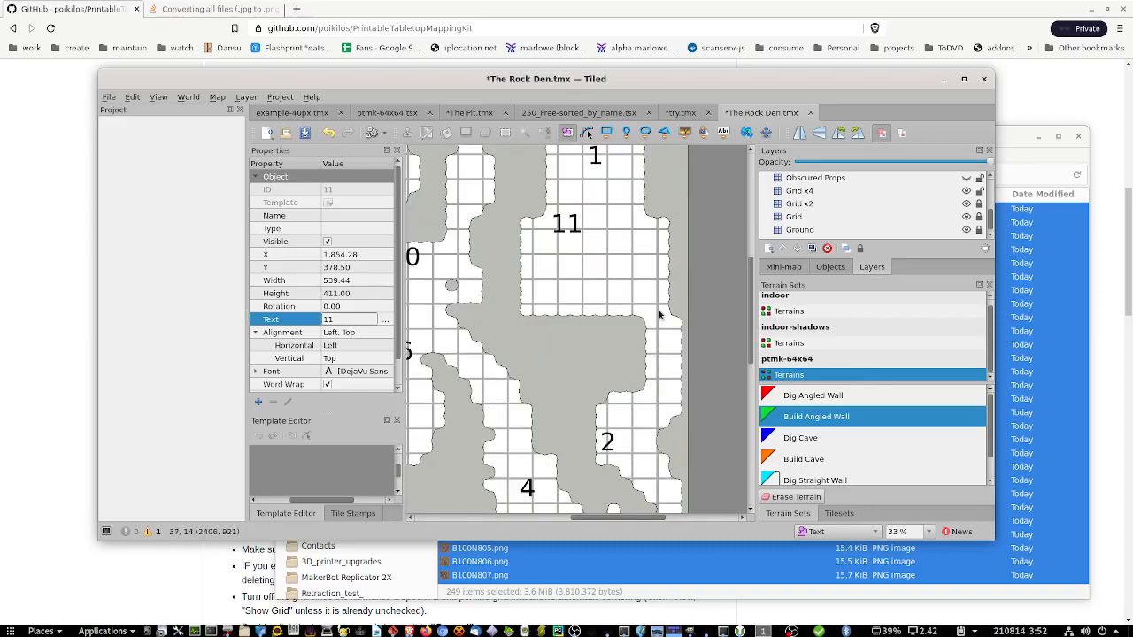
ctrl+scroll(658, 328, down, 1)
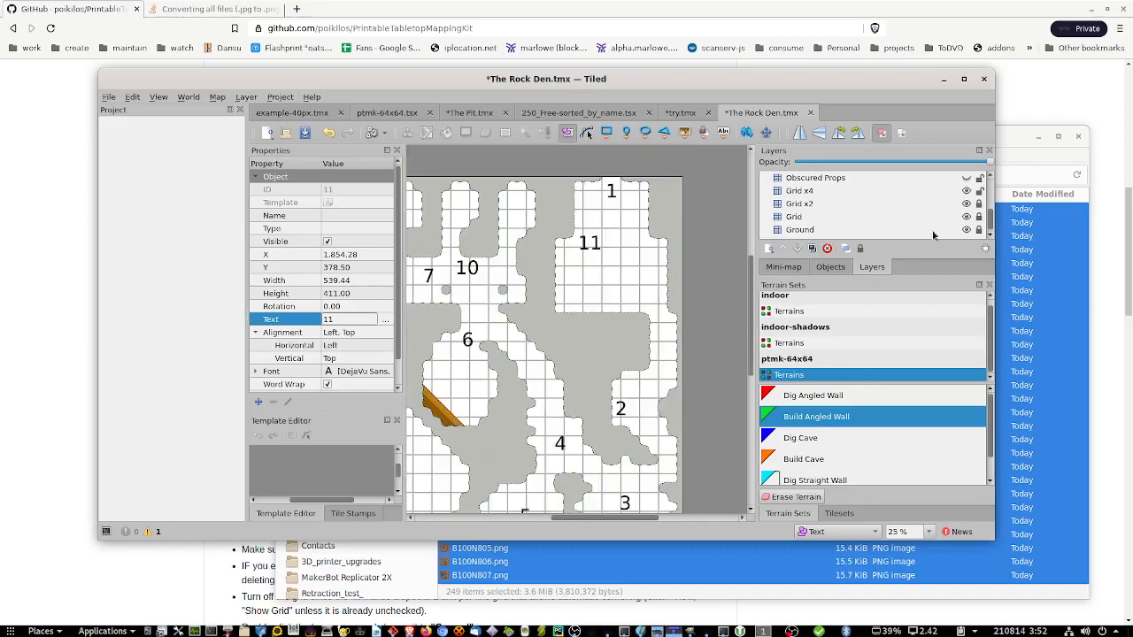
ctrl+scroll(660, 354, down, 1)
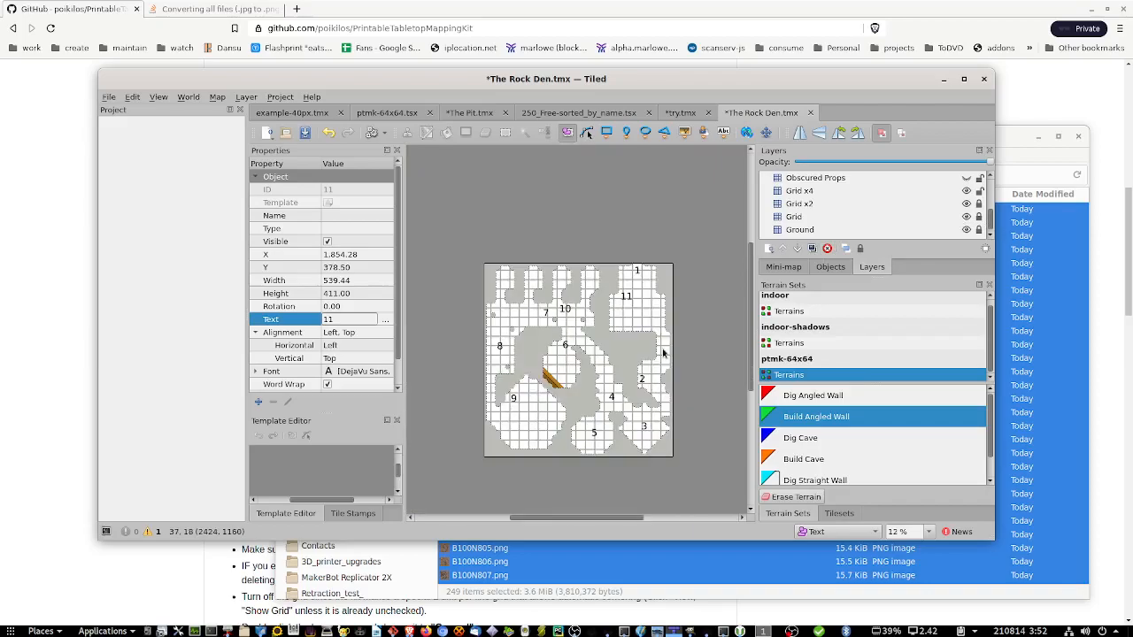
ctrl+scroll(641, 354, up, 1)
ctrl+scroll(642, 354, down, 1)
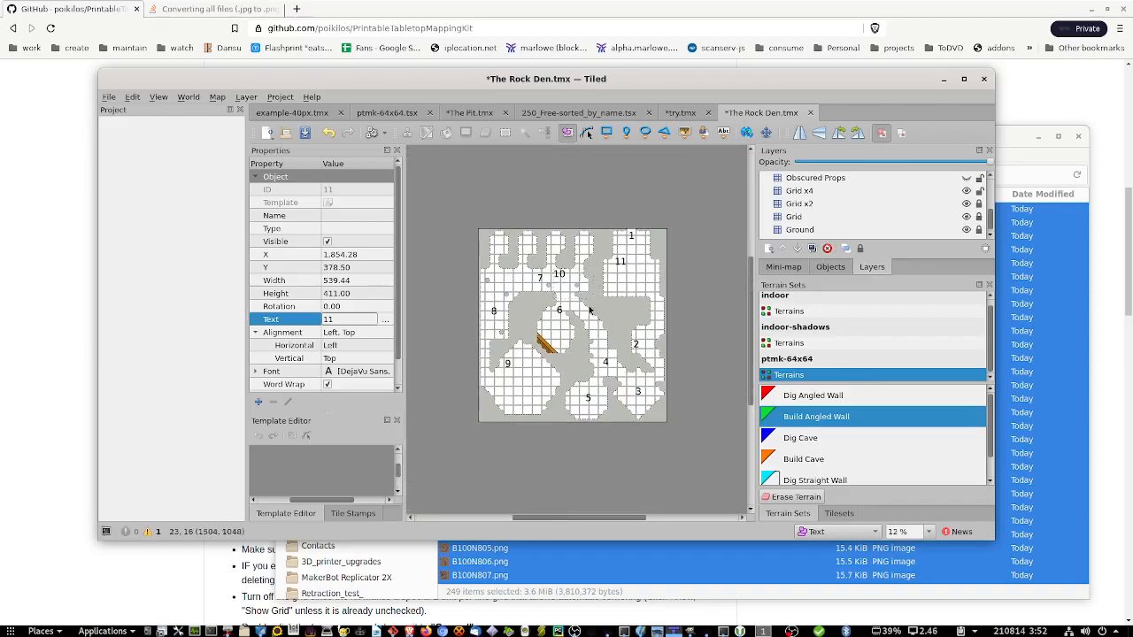
ctrl+scroll(594, 303, up, 1)
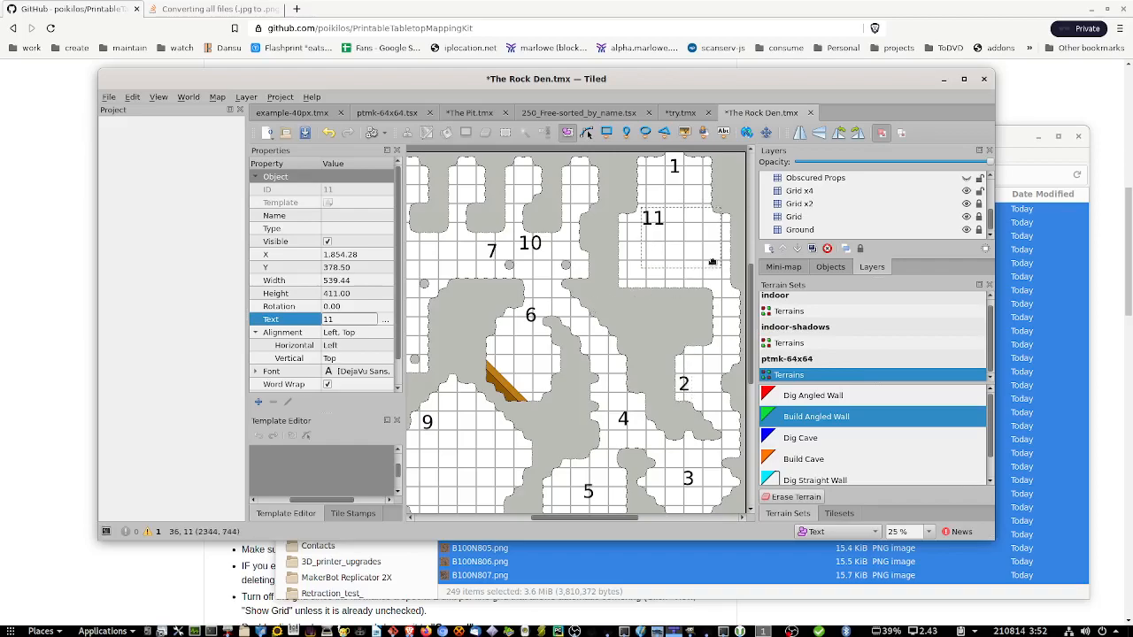
ctrl+scroll(713, 262, down, 1)
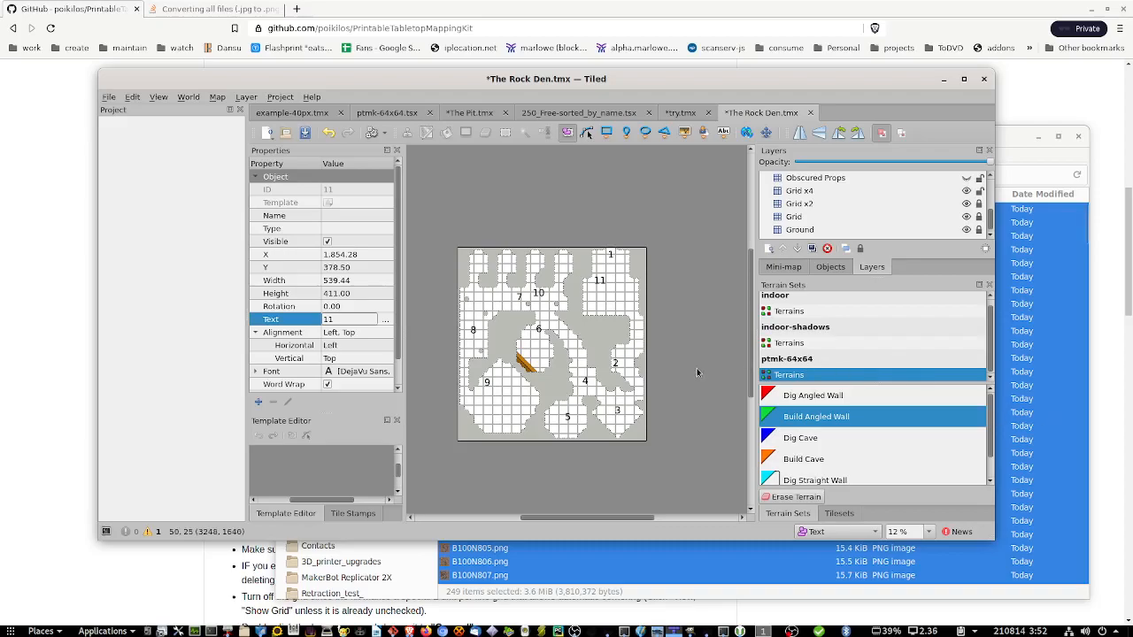
ctrl+scroll(549, 302, up, 3)
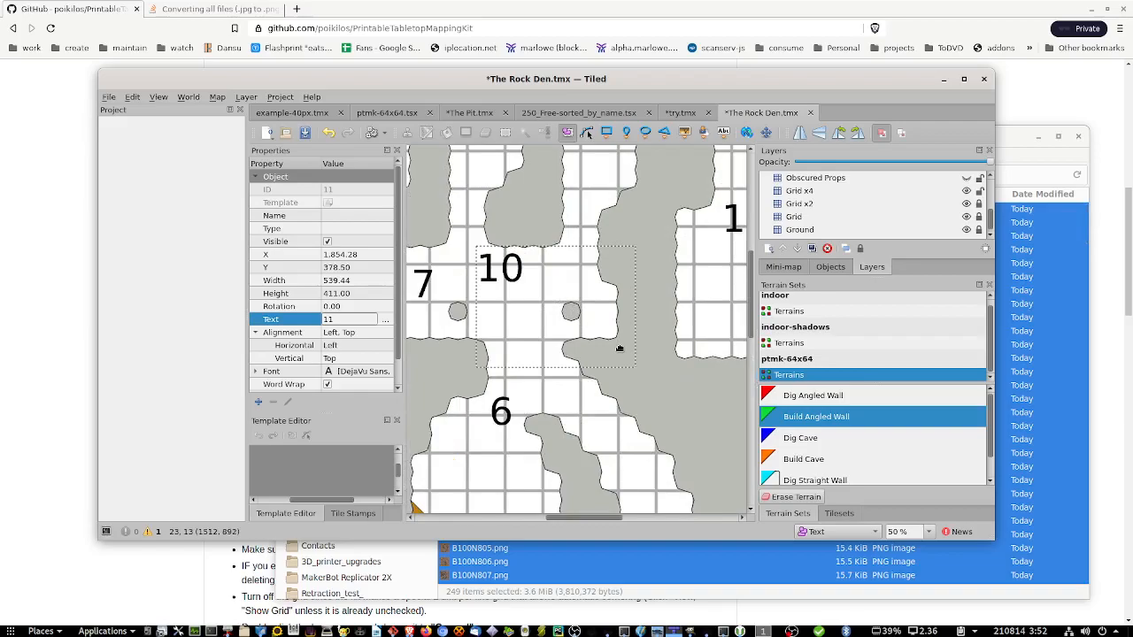
Select the small white circle tile beside the larger circle at the end of the ptmk-64x64 tileset.
click(839, 513)
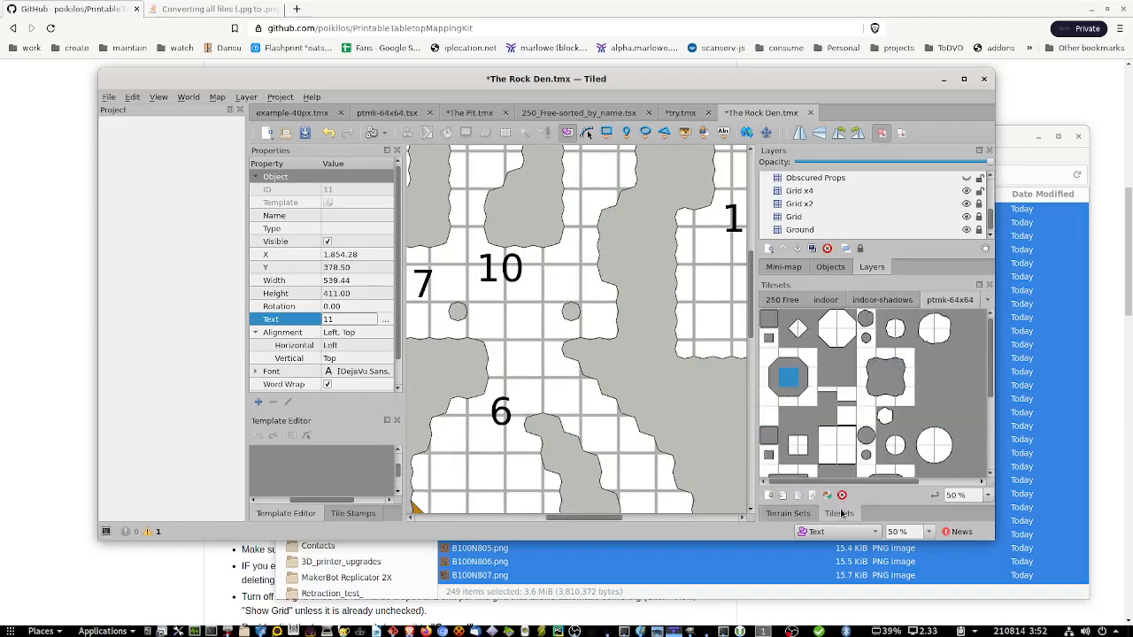
scroll(889, 389, down, 2)
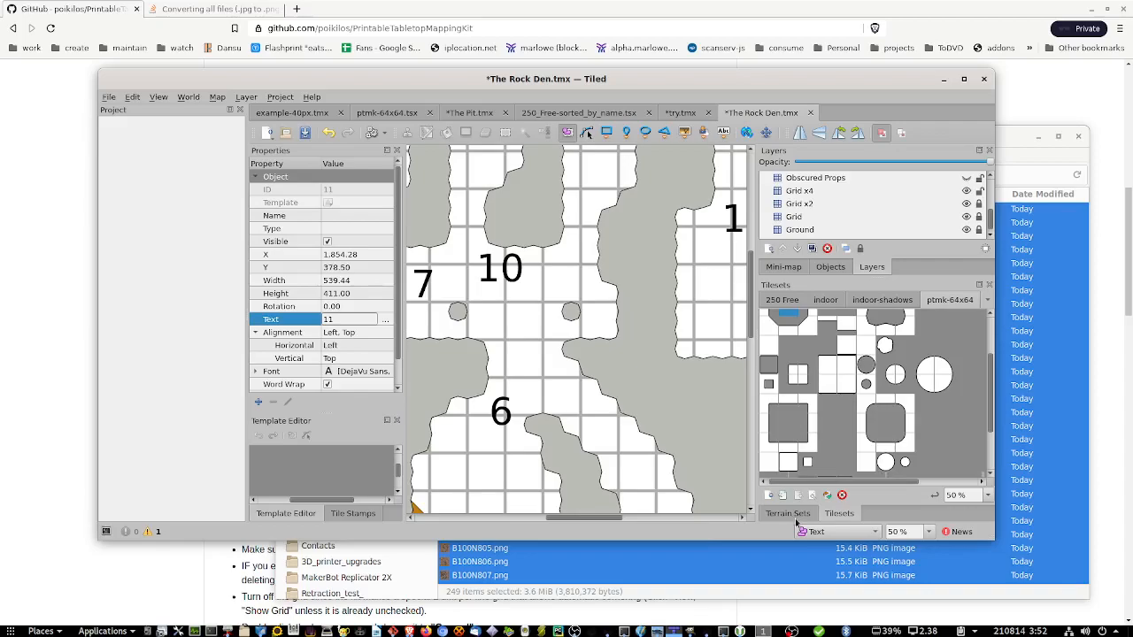
click(905, 462)
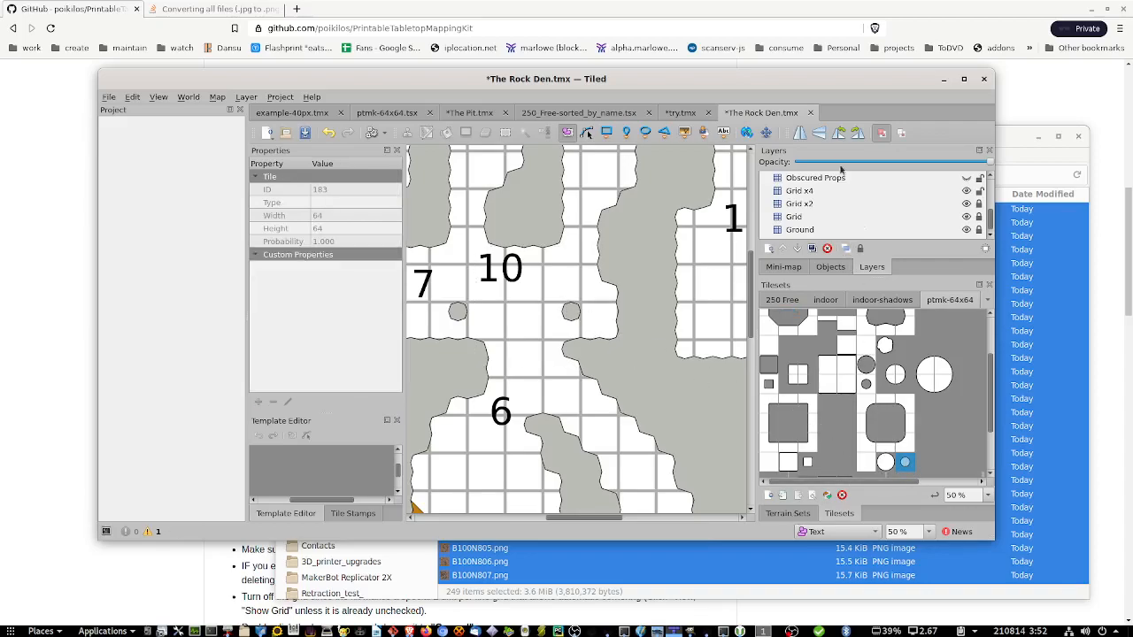
Add a new tile layer named Objects directly above the Walls, Cave layer.
click(783, 268)
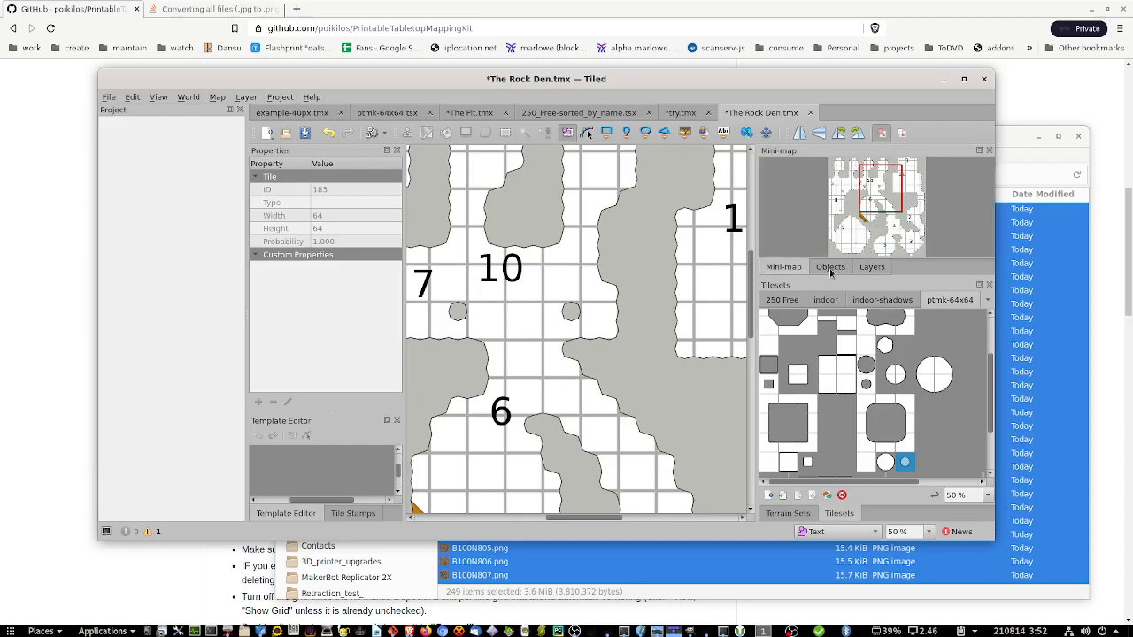
click(861, 271)
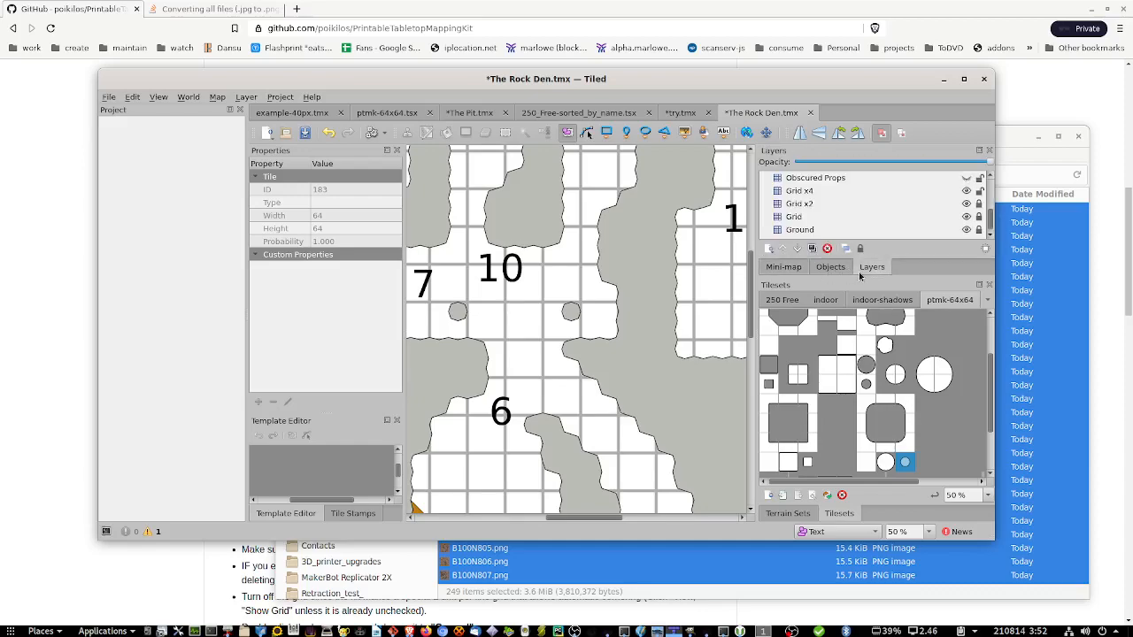
scroll(822, 210, up, 4)
click(820, 207)
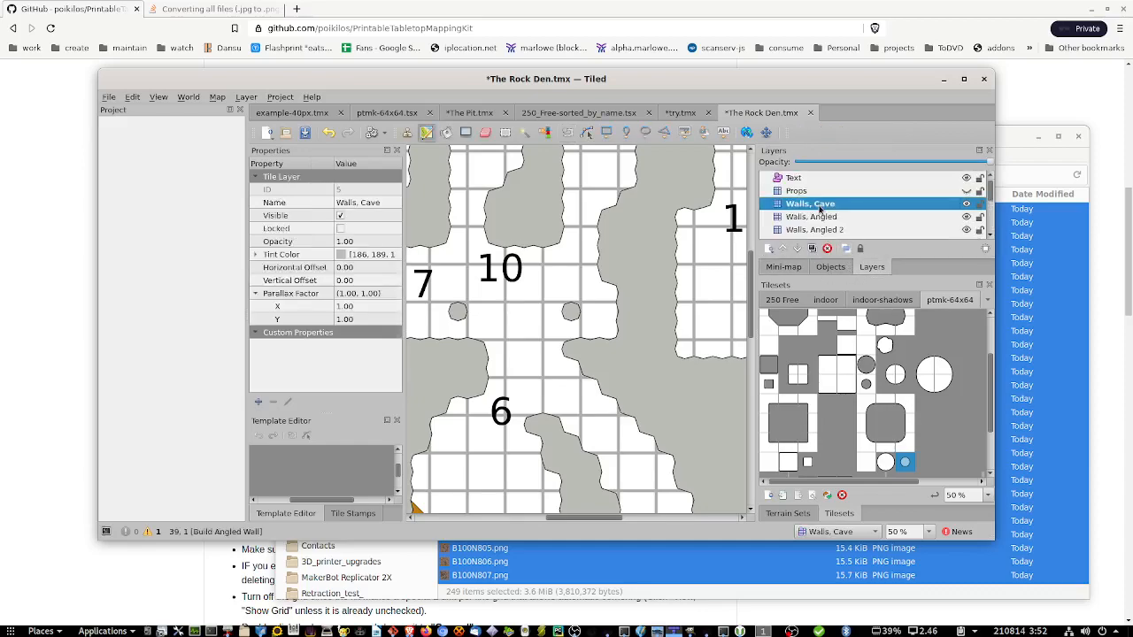
click(768, 249)
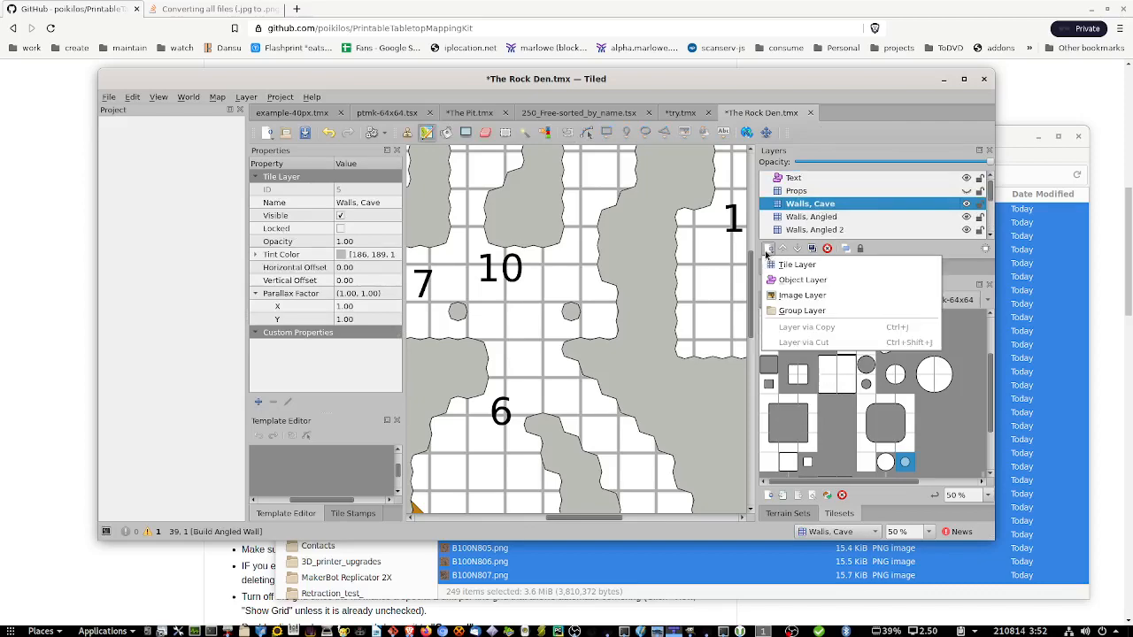
click(802, 268)
text(Objects)
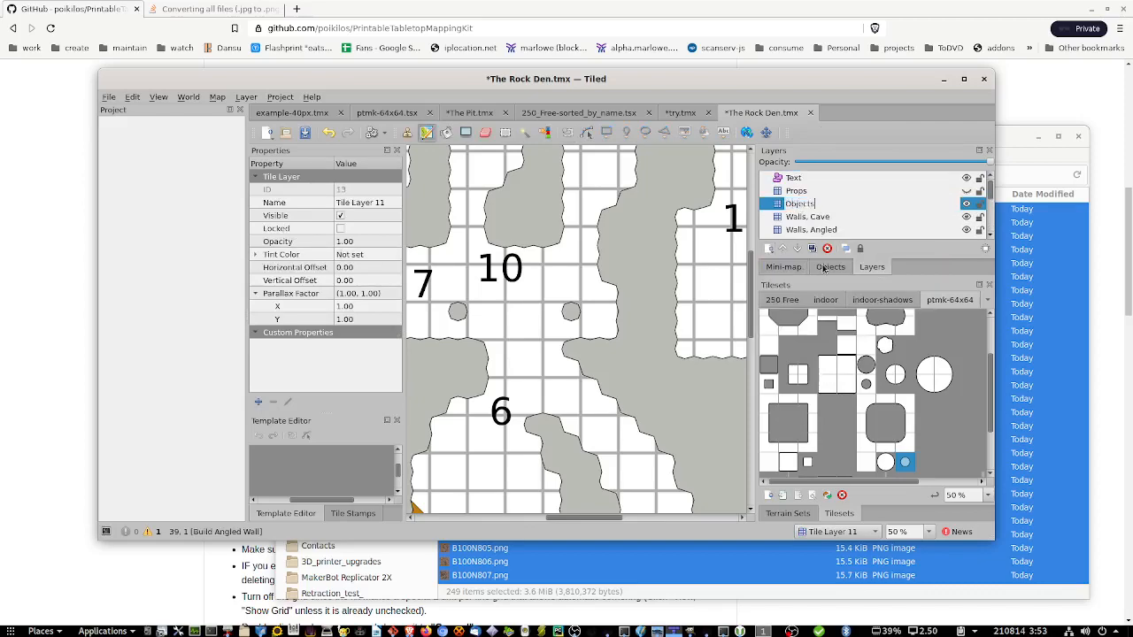
key(Return)
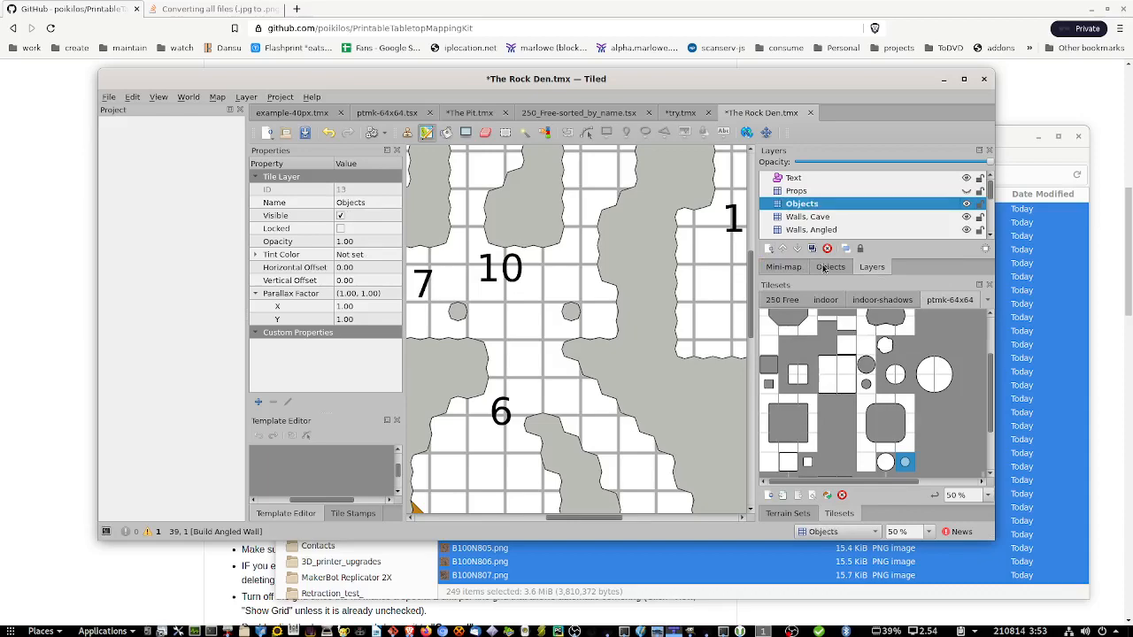
Select the larger white circle tile beside the small circle at the end of the ptmk-64x64 tileset.
click(798, 519)
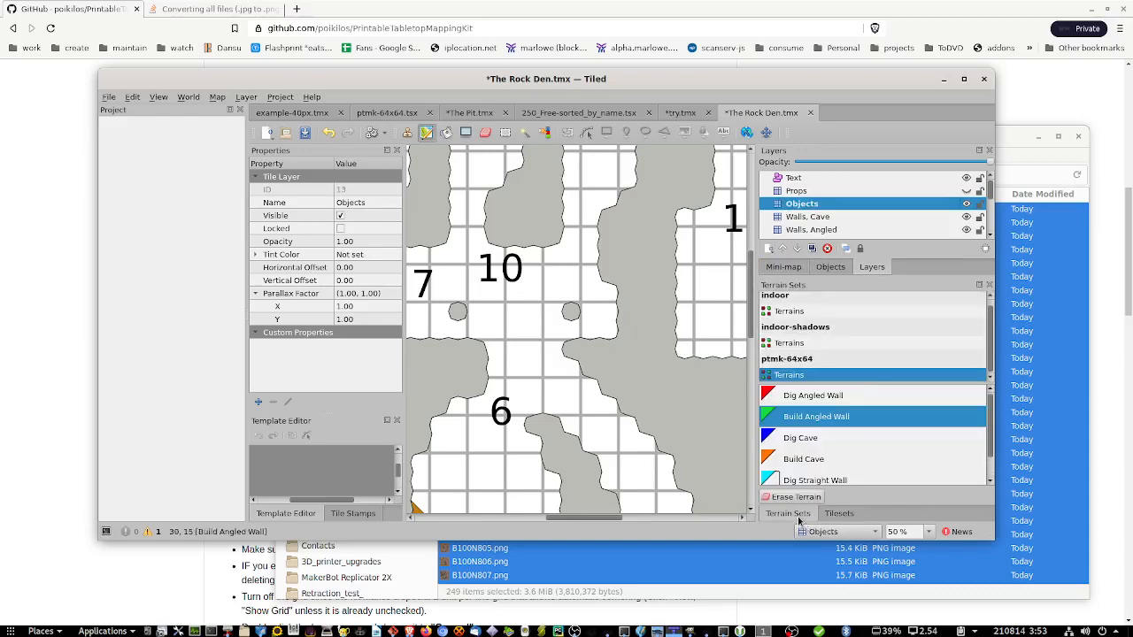
scroll(832, 461, down, 1)
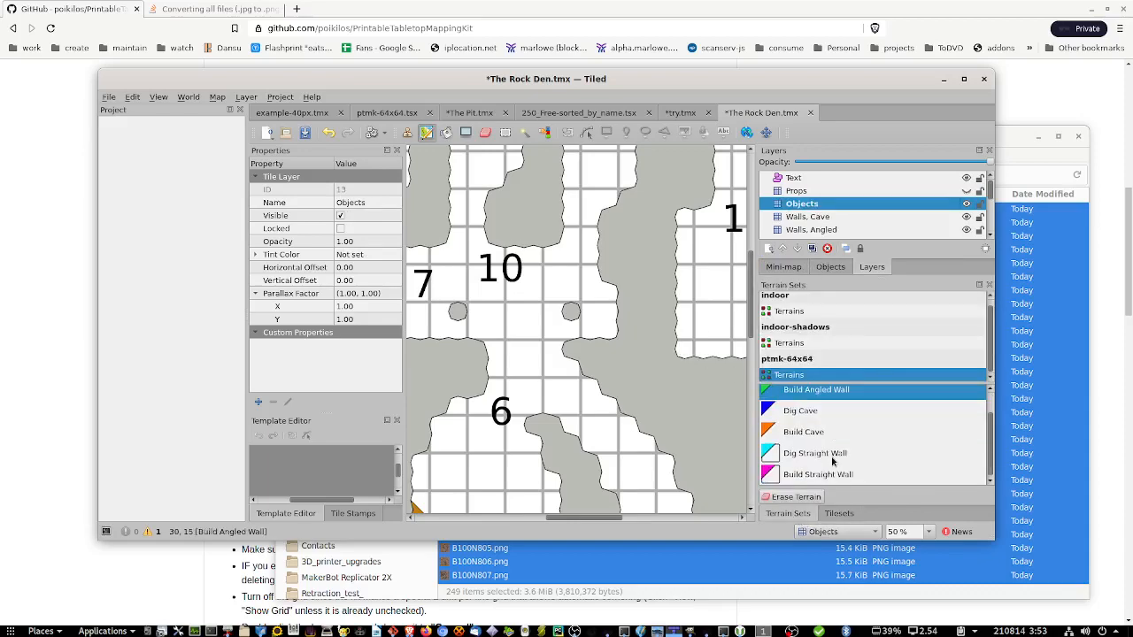
scroll(819, 452, up, 1)
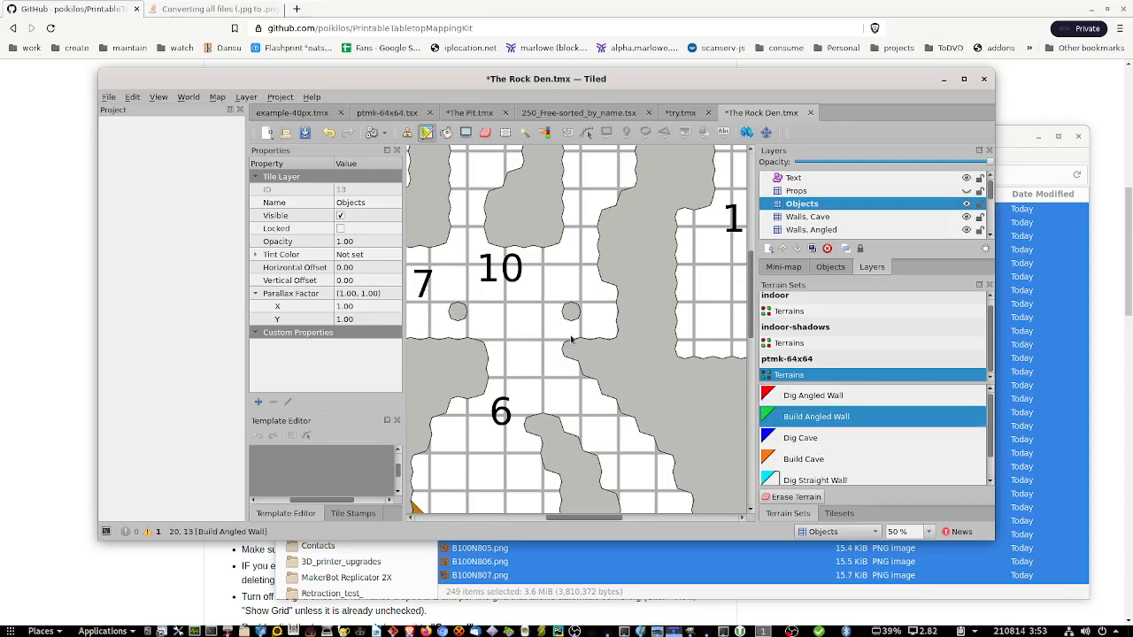
click(850, 517)
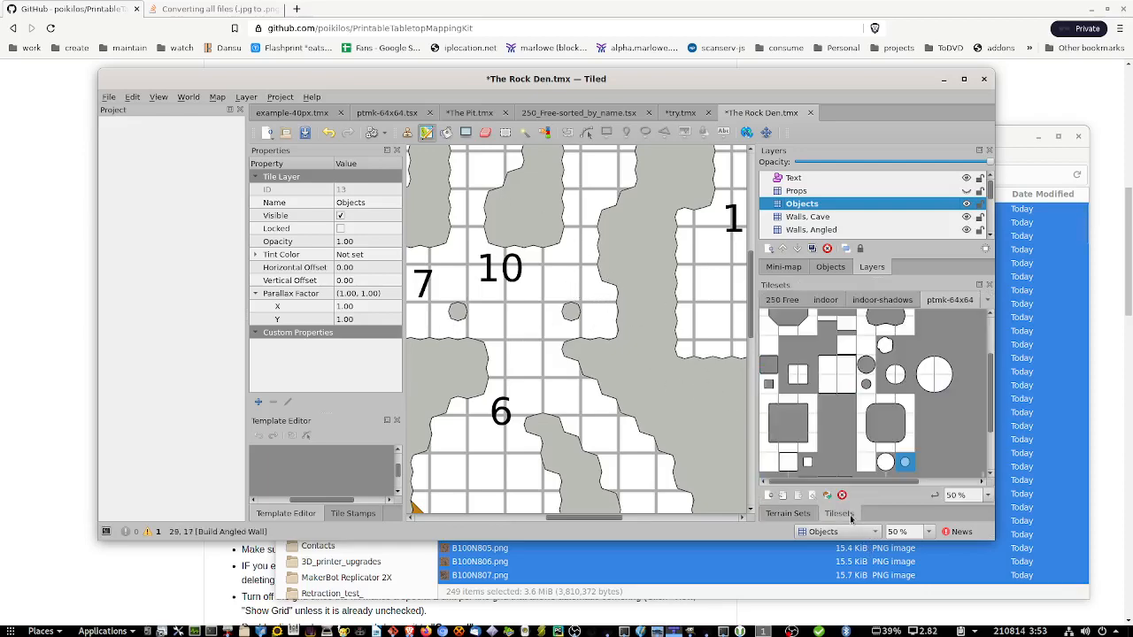
click(790, 426)
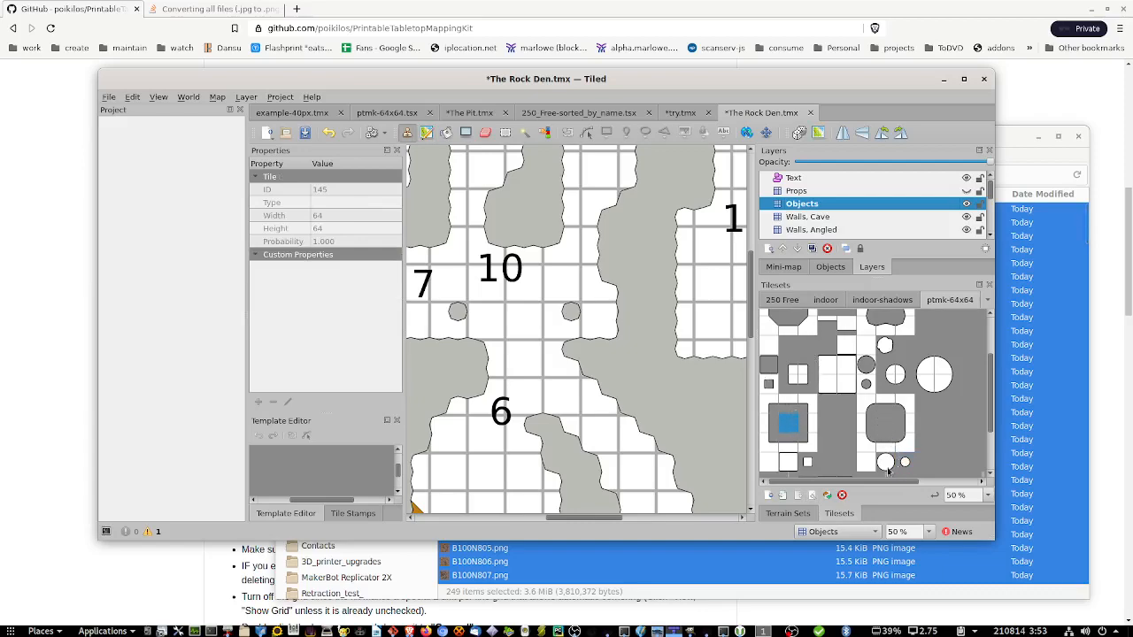
click(886, 462)
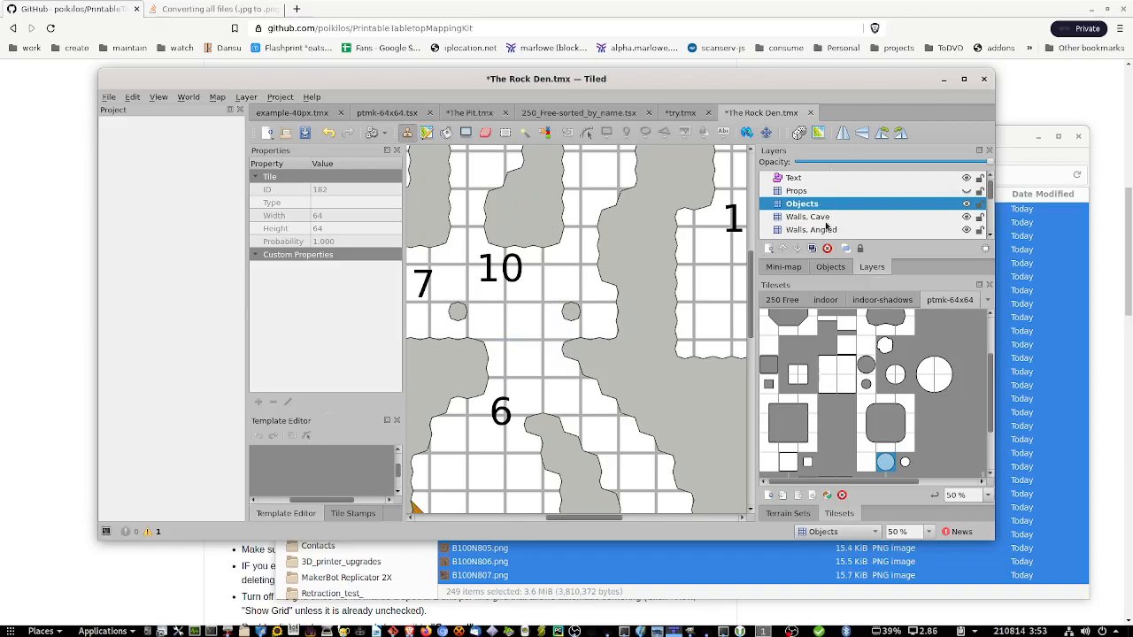
Remove the two small round pillars below room label 10 from the Walls, Cave layer using the Dig Cave terrain.
scroll(845, 218, down, 1)
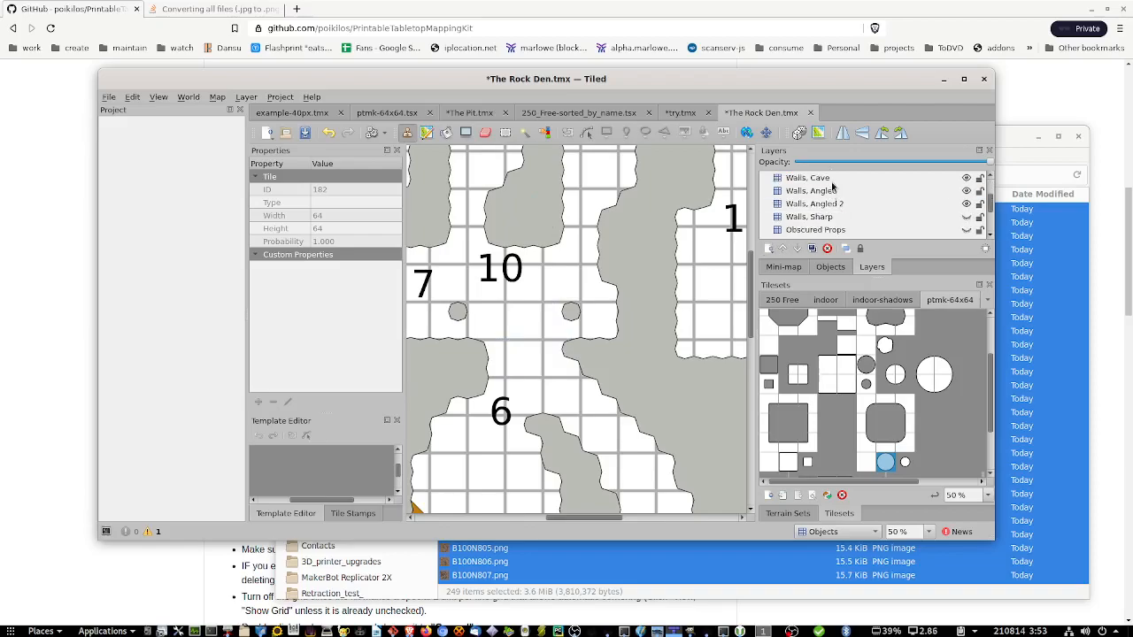
click(832, 181)
key(e)
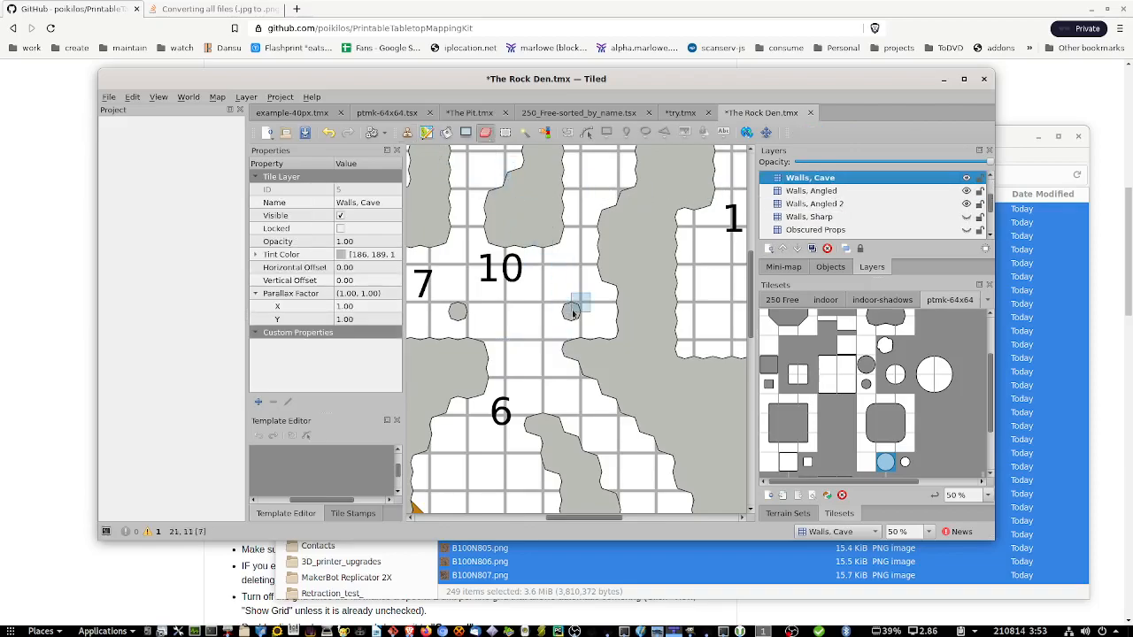
click(788, 514)
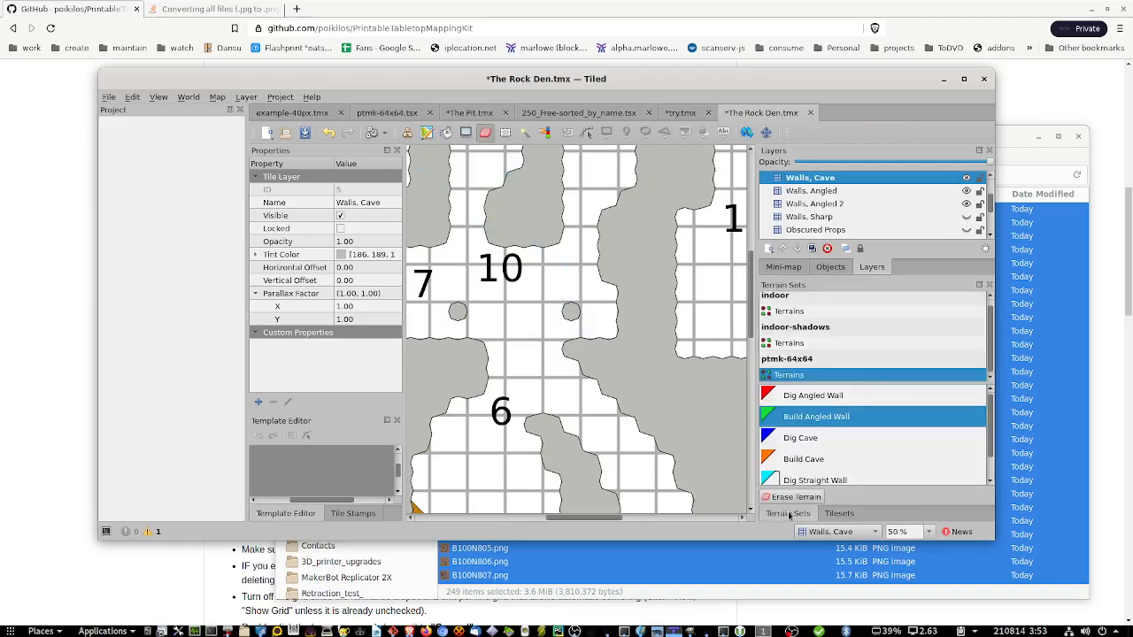
click(832, 436)
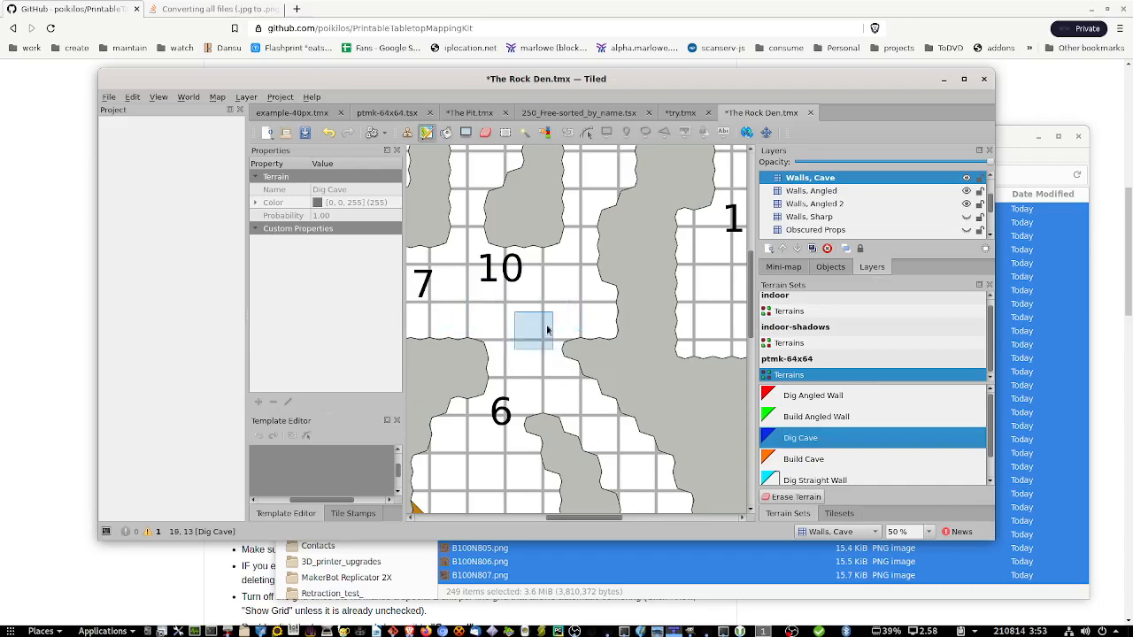
Stamp the larger circle tile twice on the Walls, Cave layer as pillars flanking the passage between rooms 10 and 6.
click(841, 515)
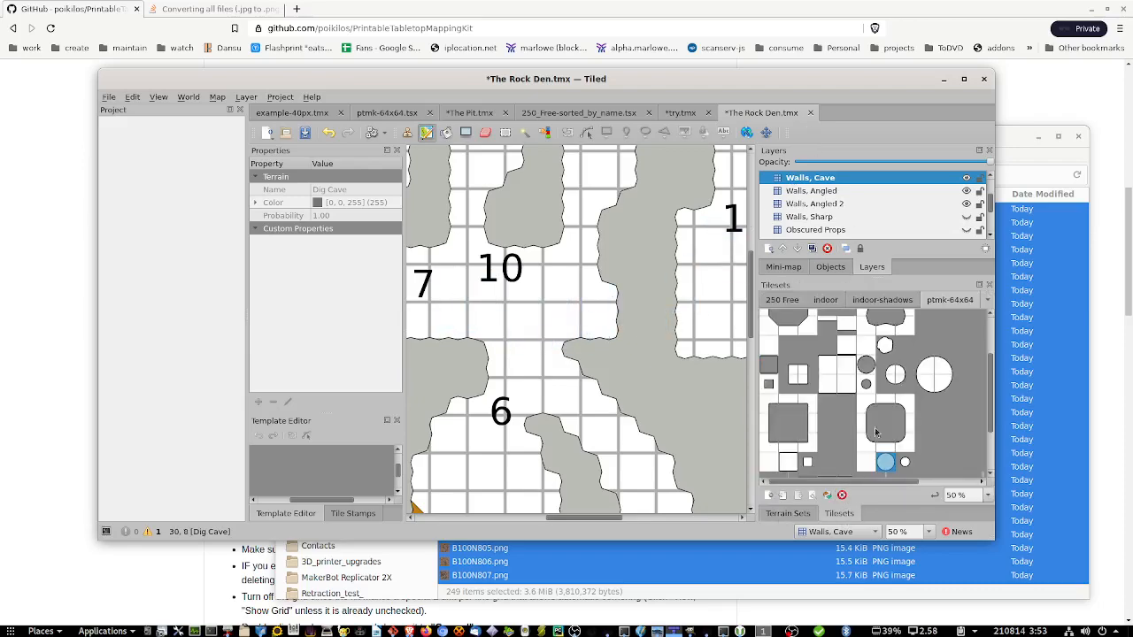
click(885, 461)
click(560, 319)
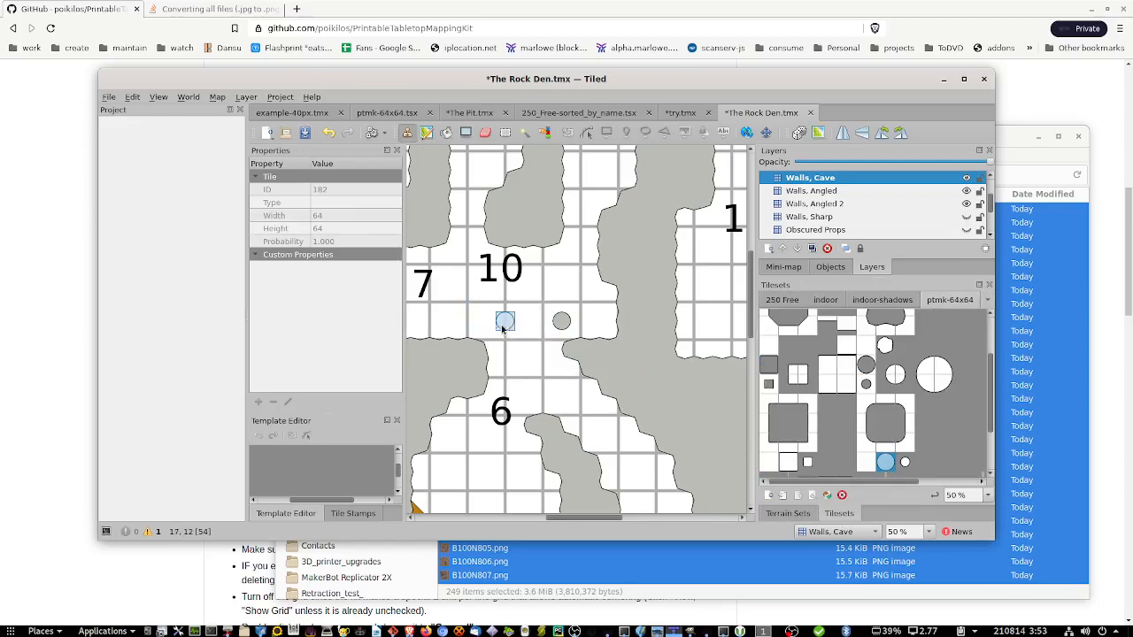
click(489, 325)
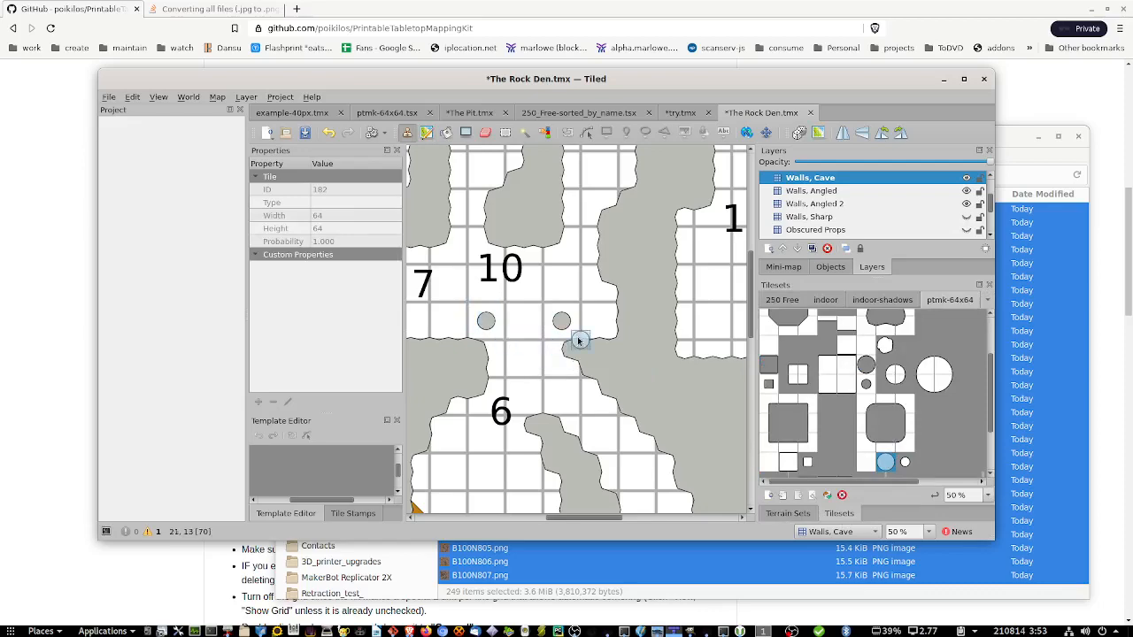